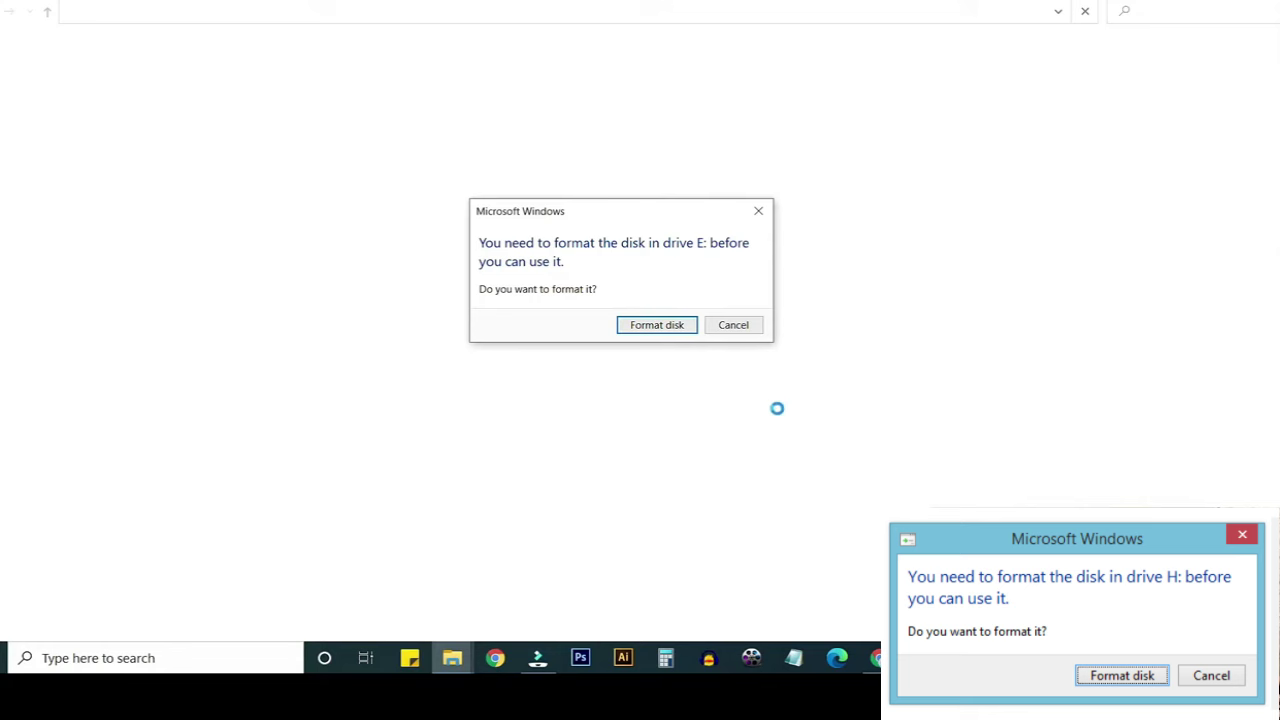
Try to open USB Drive (E:), declining to format the disk and dismissing the access error.
click(733, 324)
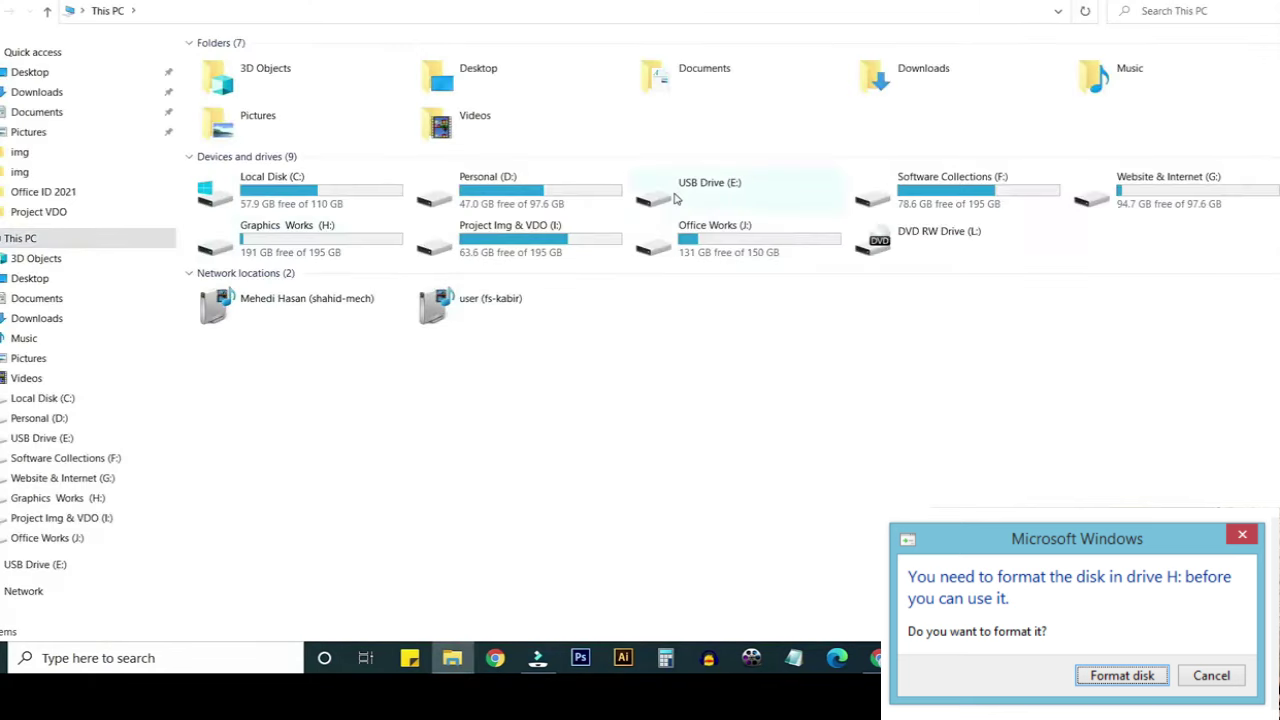
double_click(745, 196)
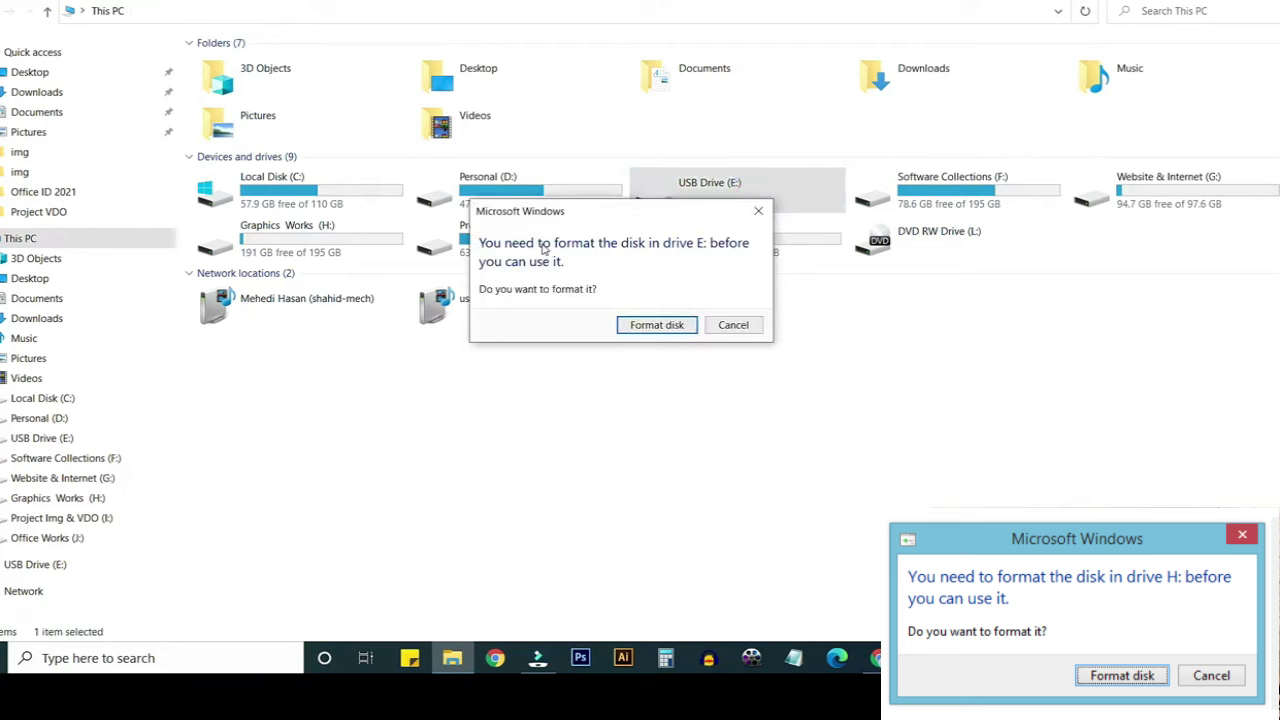
click(742, 330)
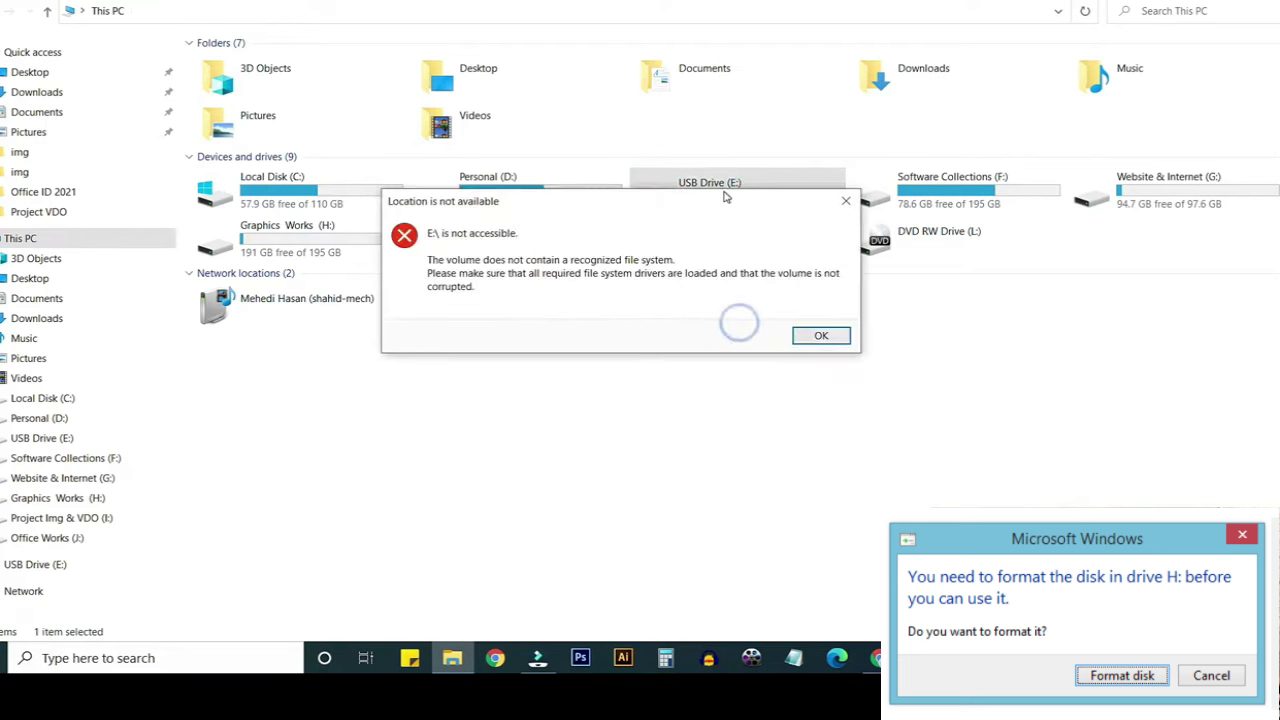
click(820, 337)
View the properties of USB Drive (E:) and close them without making changes.
right_click(710, 185)
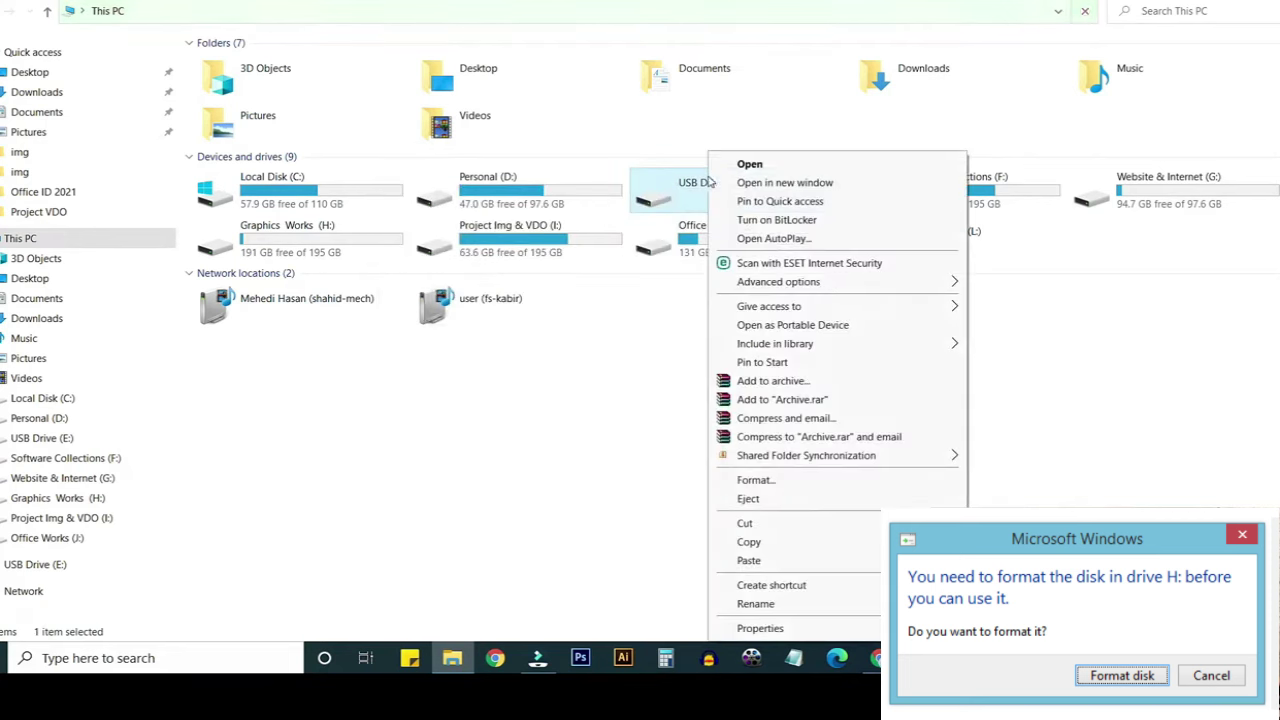
click(772, 630)
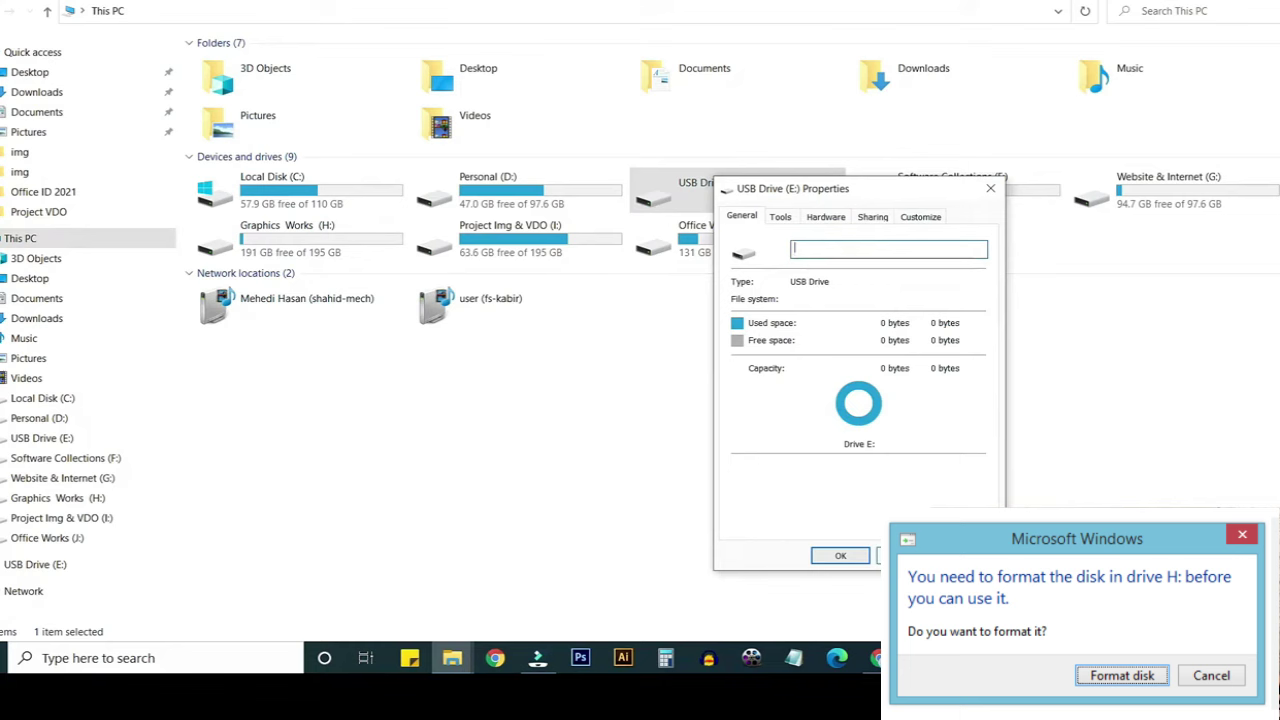
key(Escape)
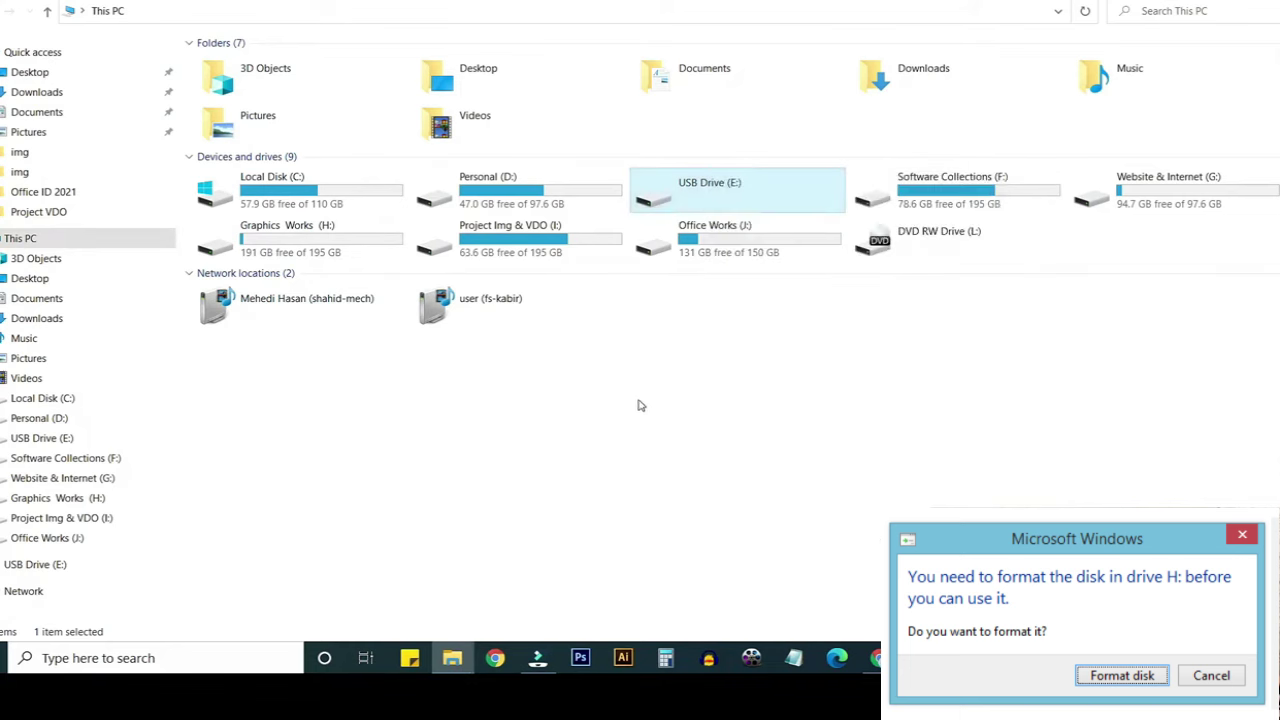
Show the desktop, search Windows for cmd, and run Command Prompt as administrator.
key(super+d)
click(83, 661)
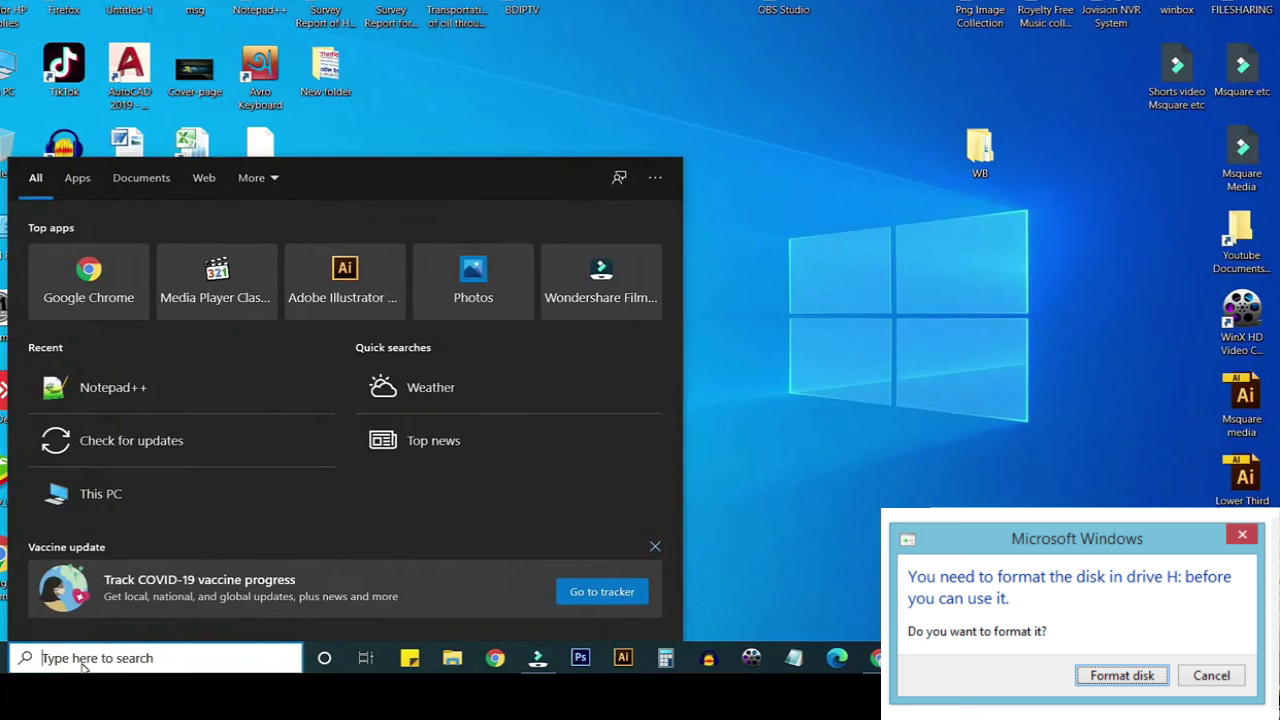
text(cmd)
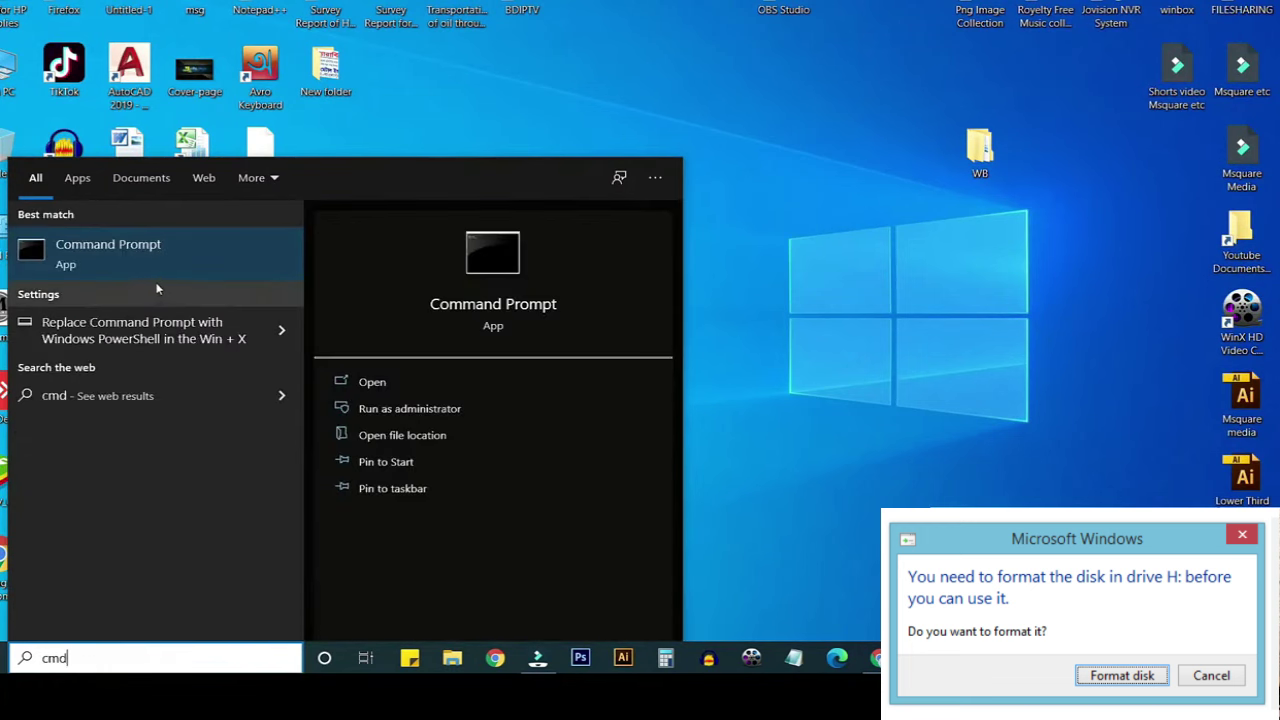
right_click(118, 261)
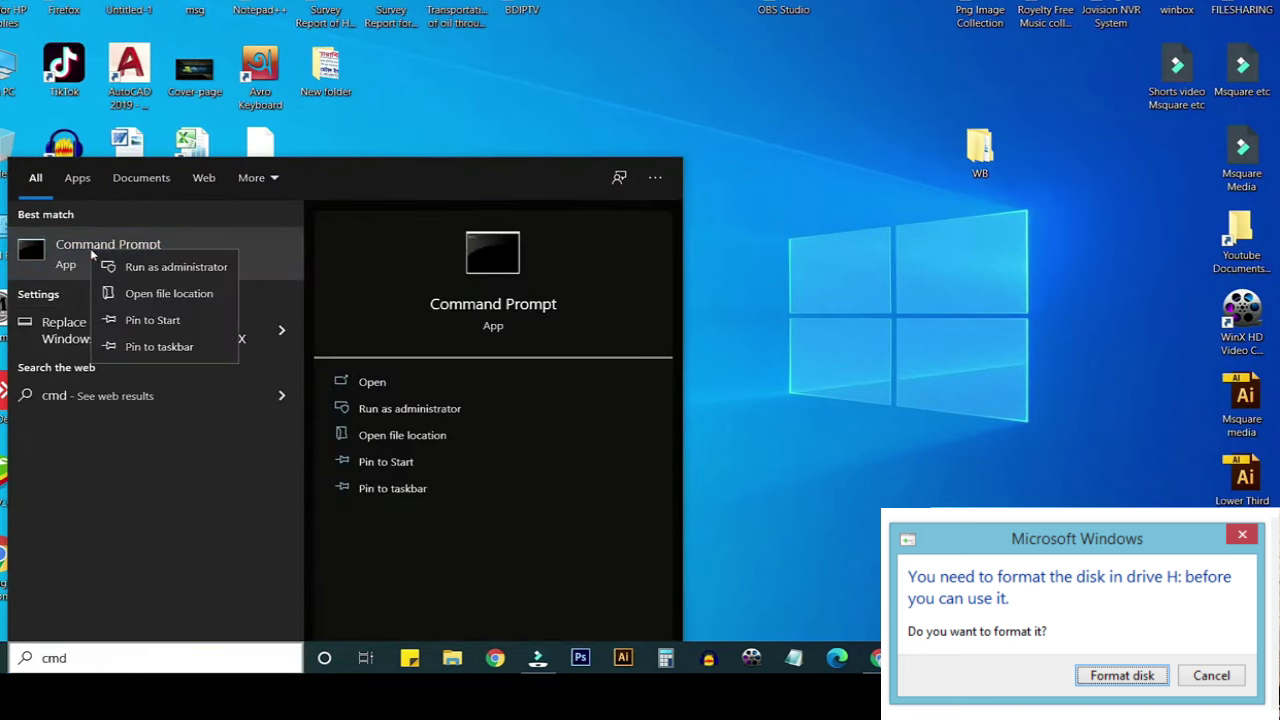
click(173, 272)
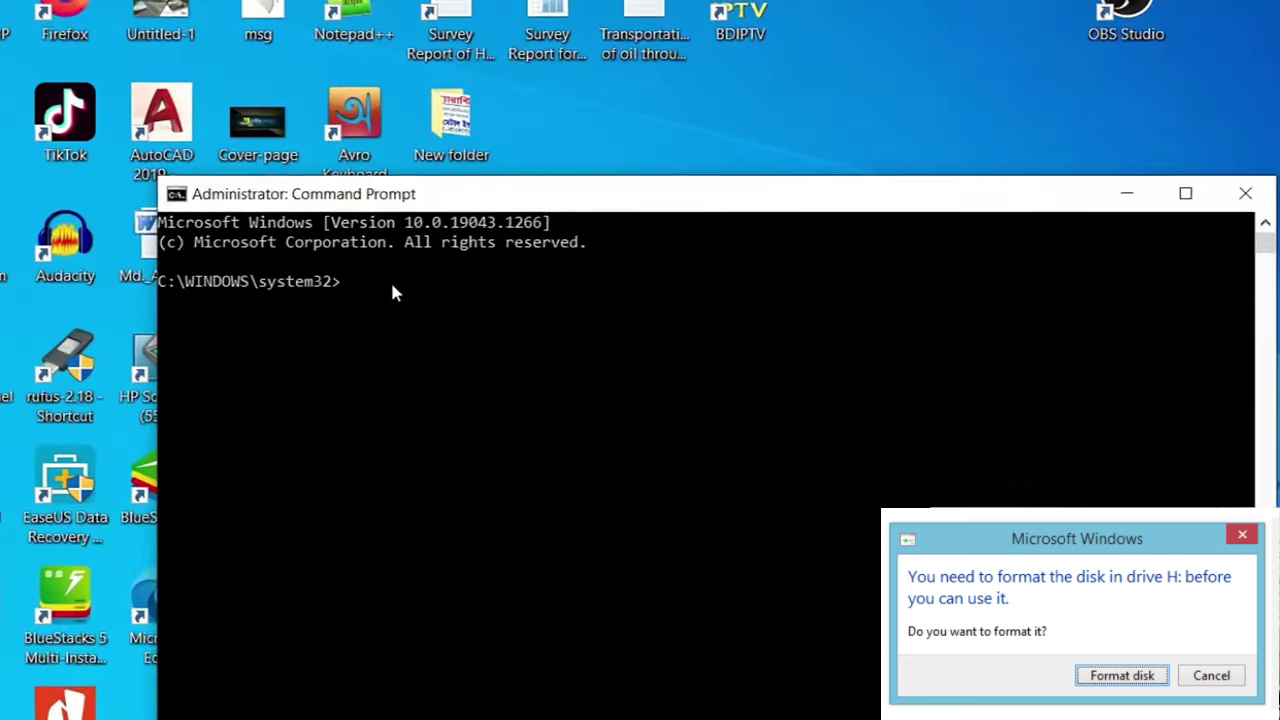
Run chkdsk e: /f to try to fix file system errors on the USB drive.
text(c)
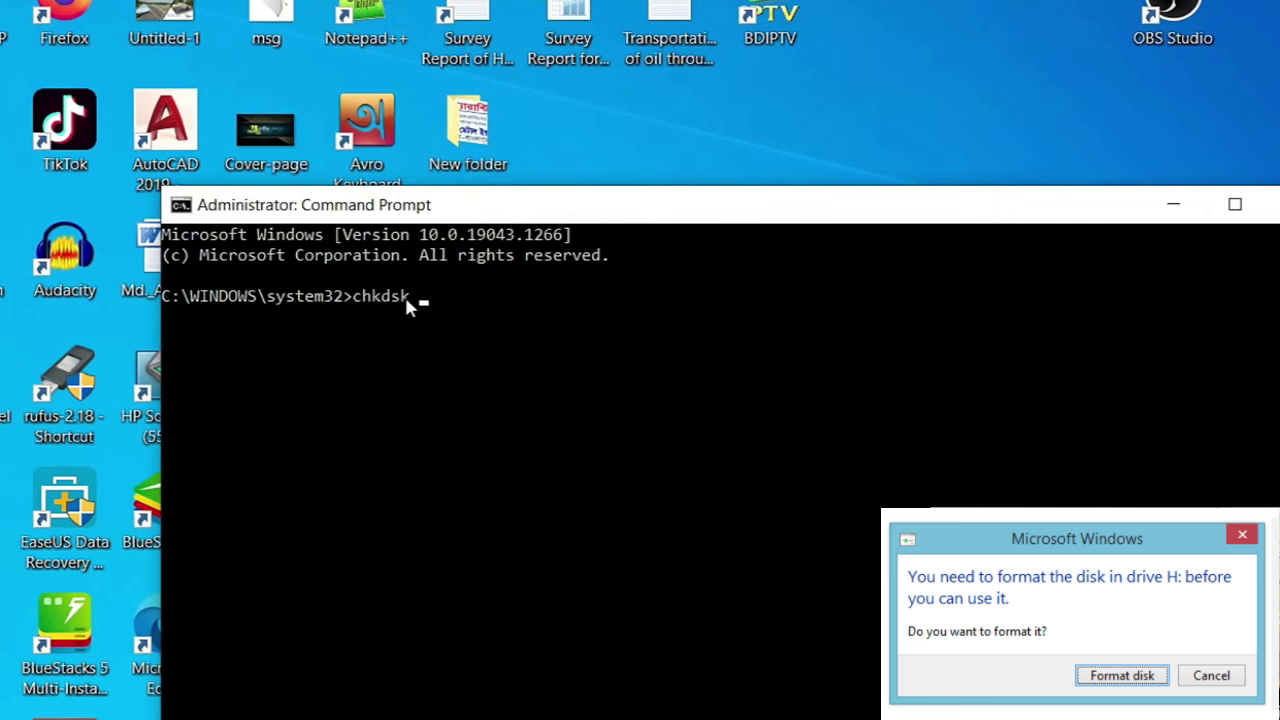
text(hkdsk)
key(alt+Tab)
text(e: /f)
key(Return)
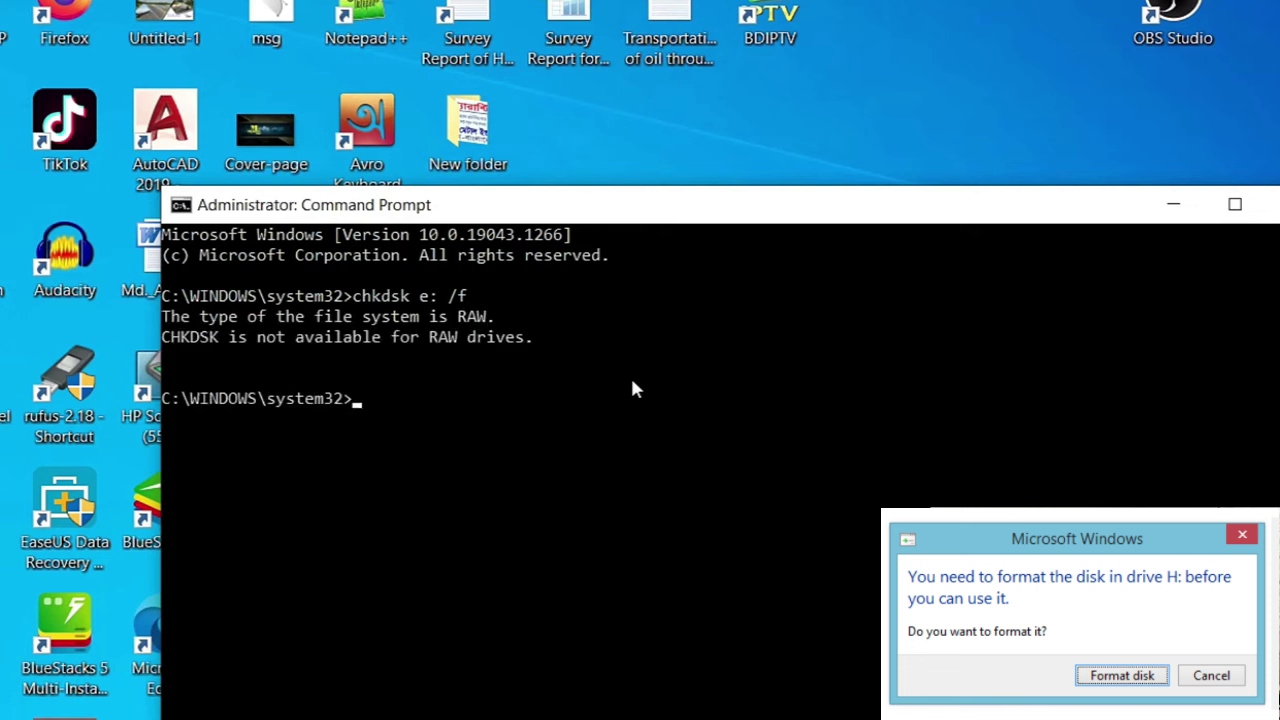
Run chkdsk e: /r to try to recover bad sectors on the USB drive.
text(chkdsk)
text(e: /r)
key(Return)
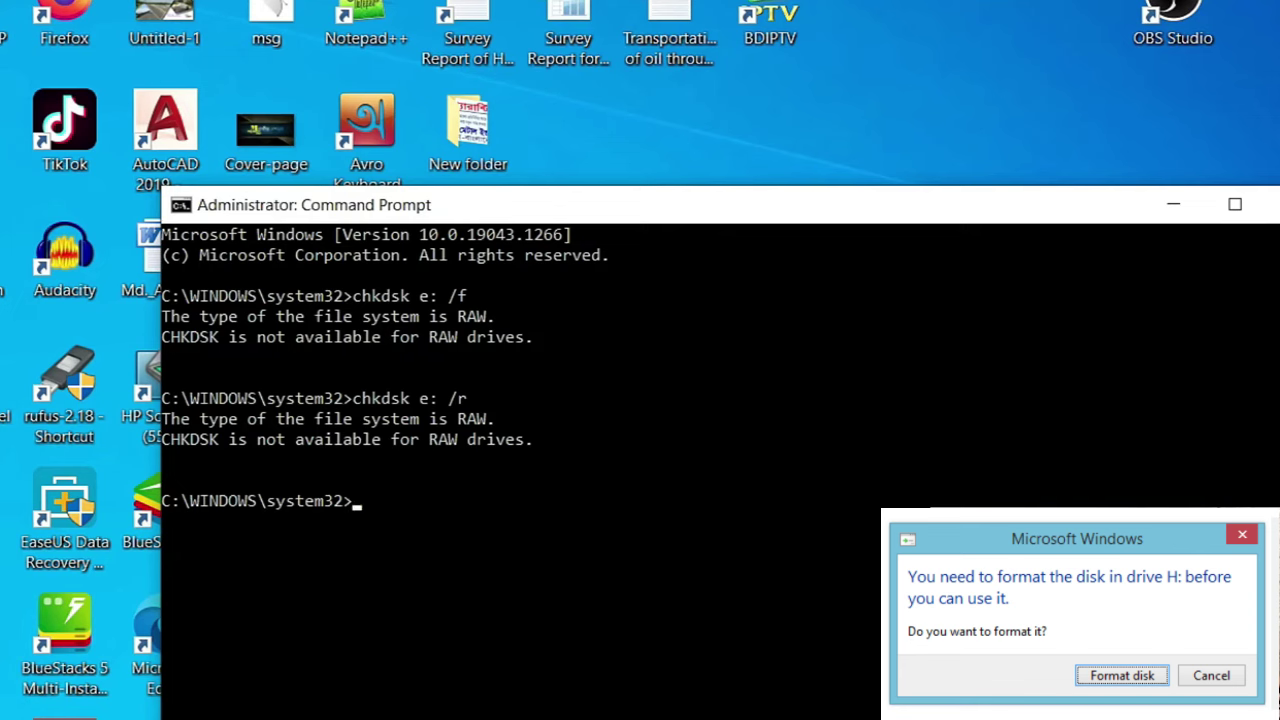
Close the Command Prompt and refresh the desktop.
click(1272, 204)
right_click(829, 240)
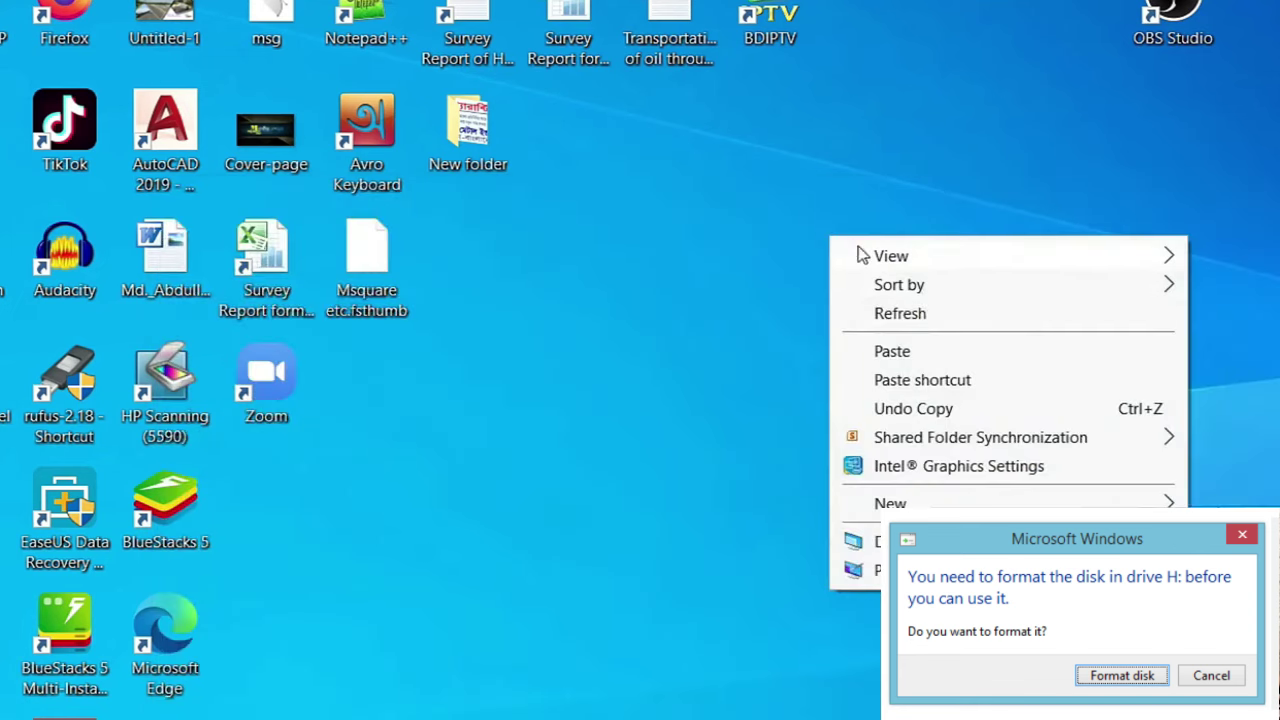
click(927, 309)
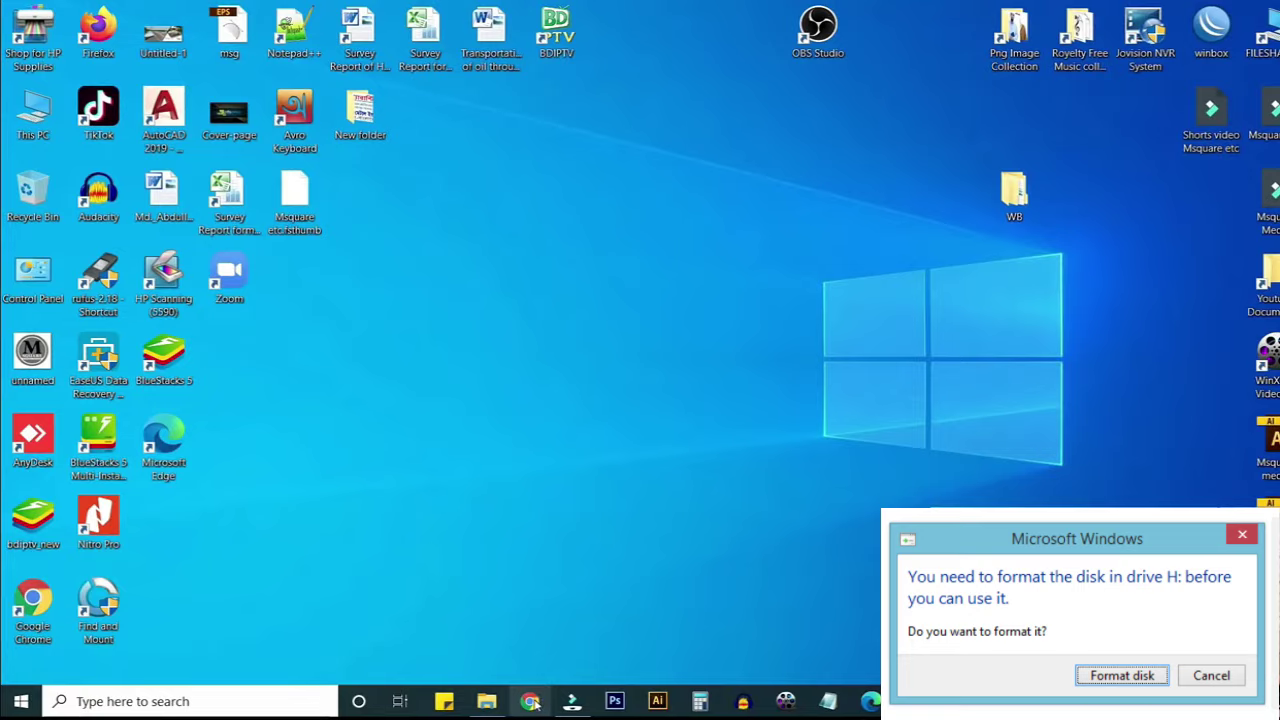
Switch to Chrome, search Google for findandmoount, and open the Partition Find and Mount website.
click(540, 700)
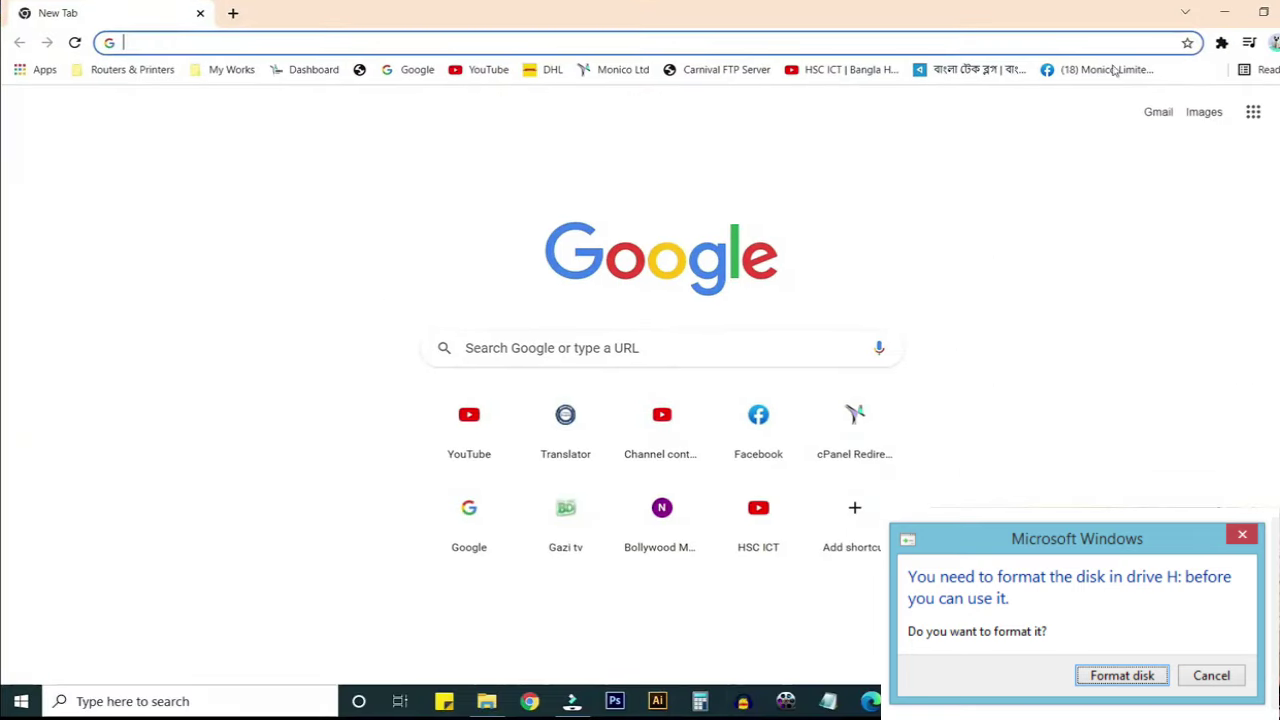
click(184, 43)
text(find)
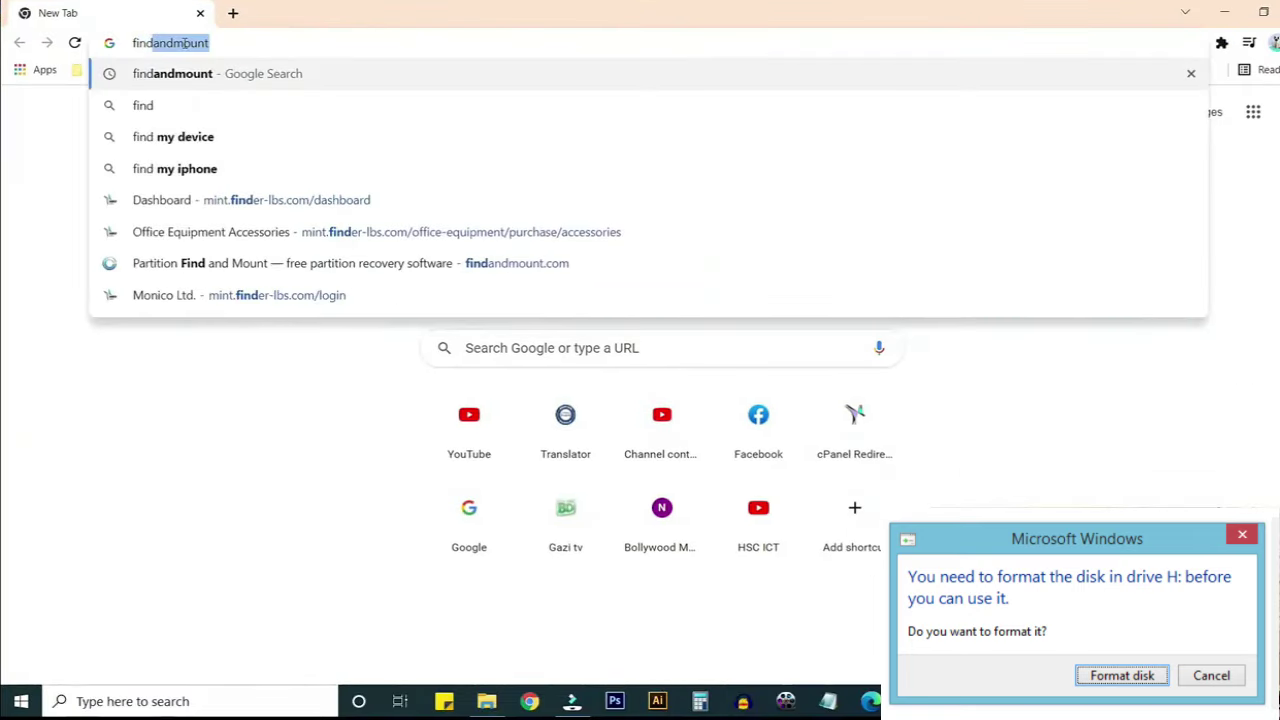
text(an)
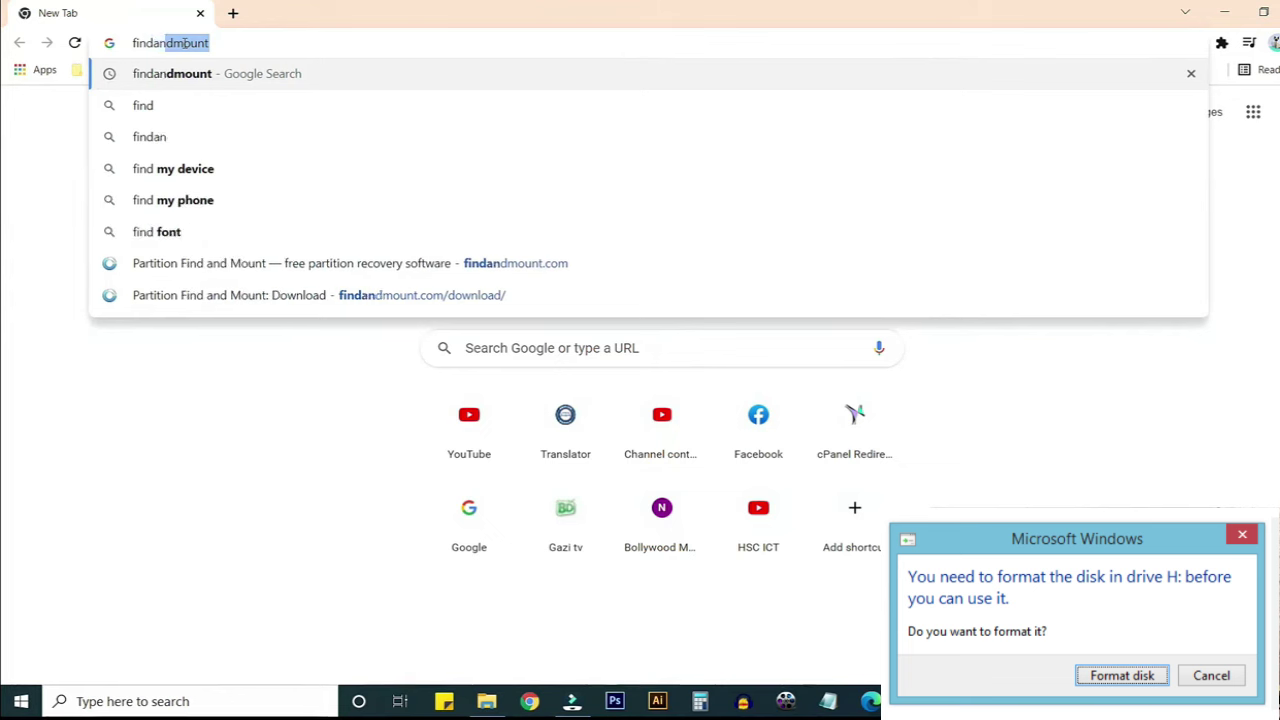
text(dmo)
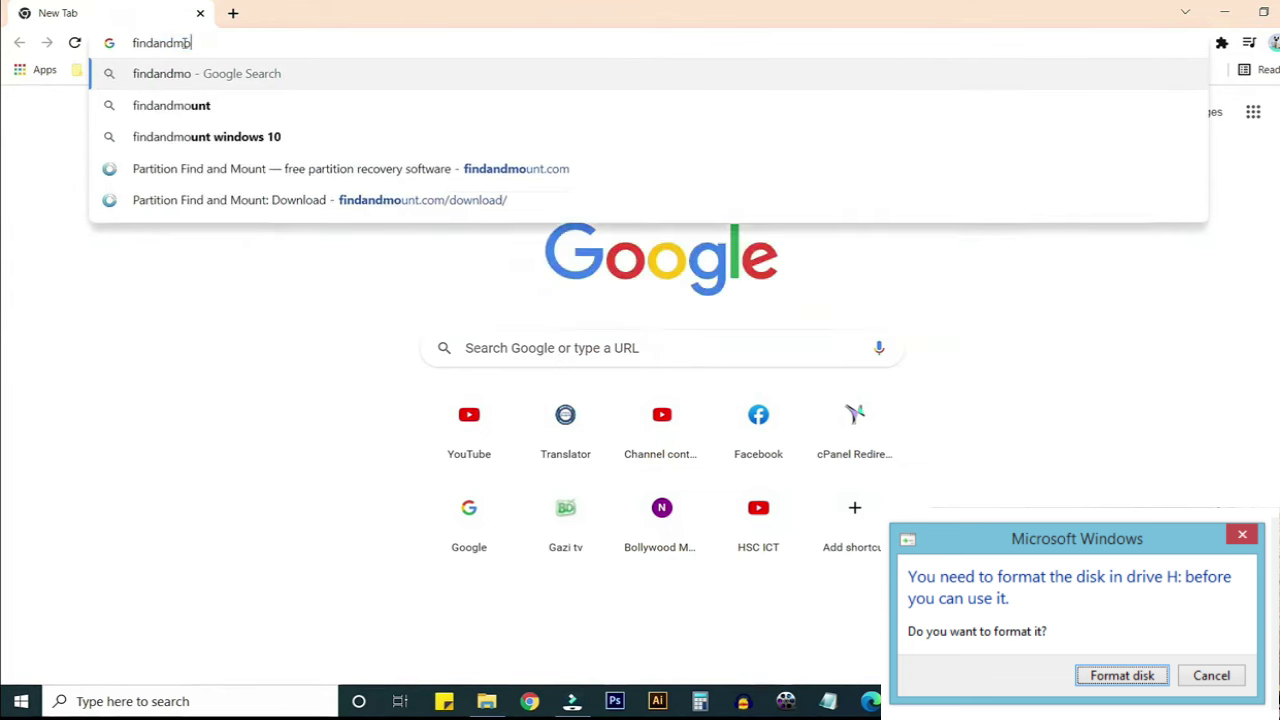
text(ount)
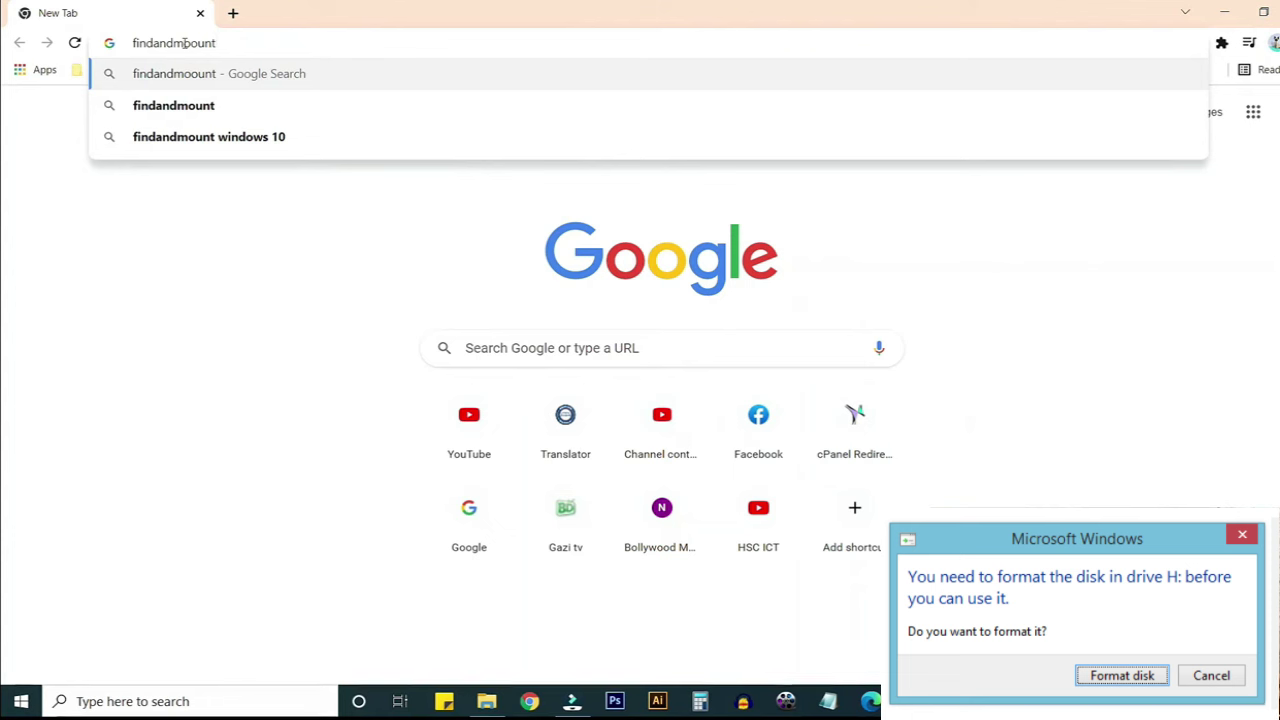
key(Return)
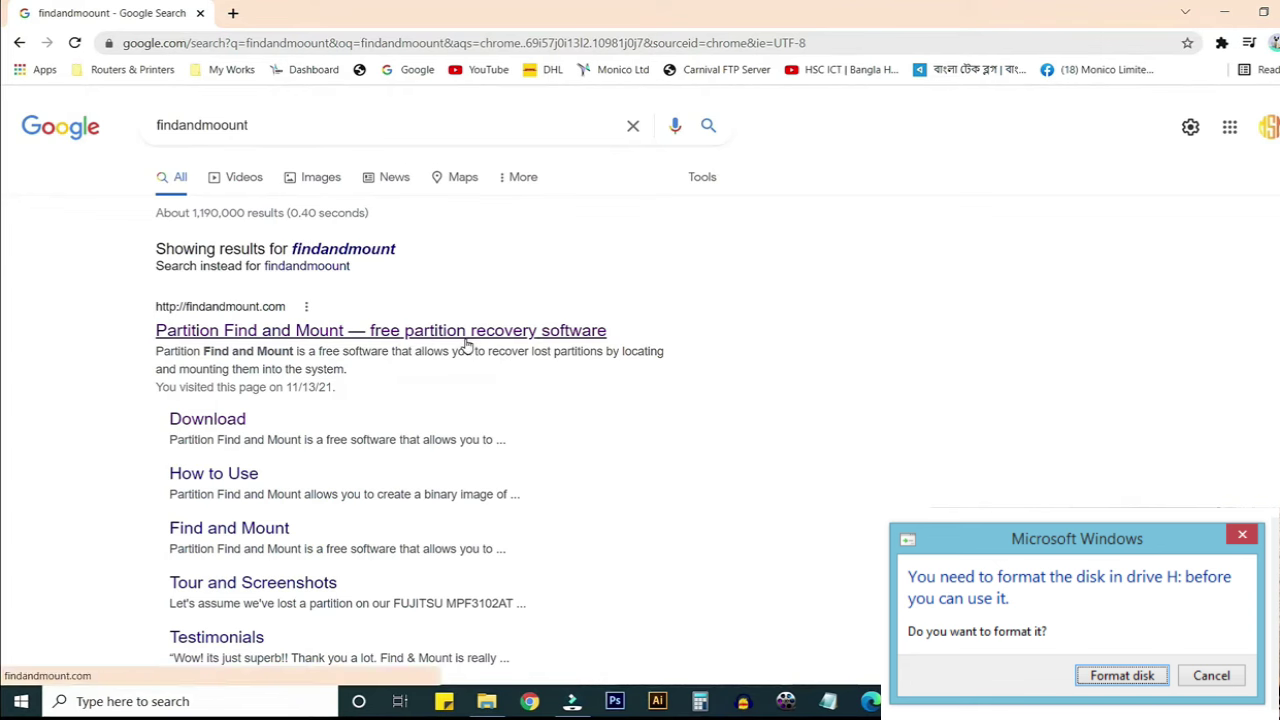
click(194, 333)
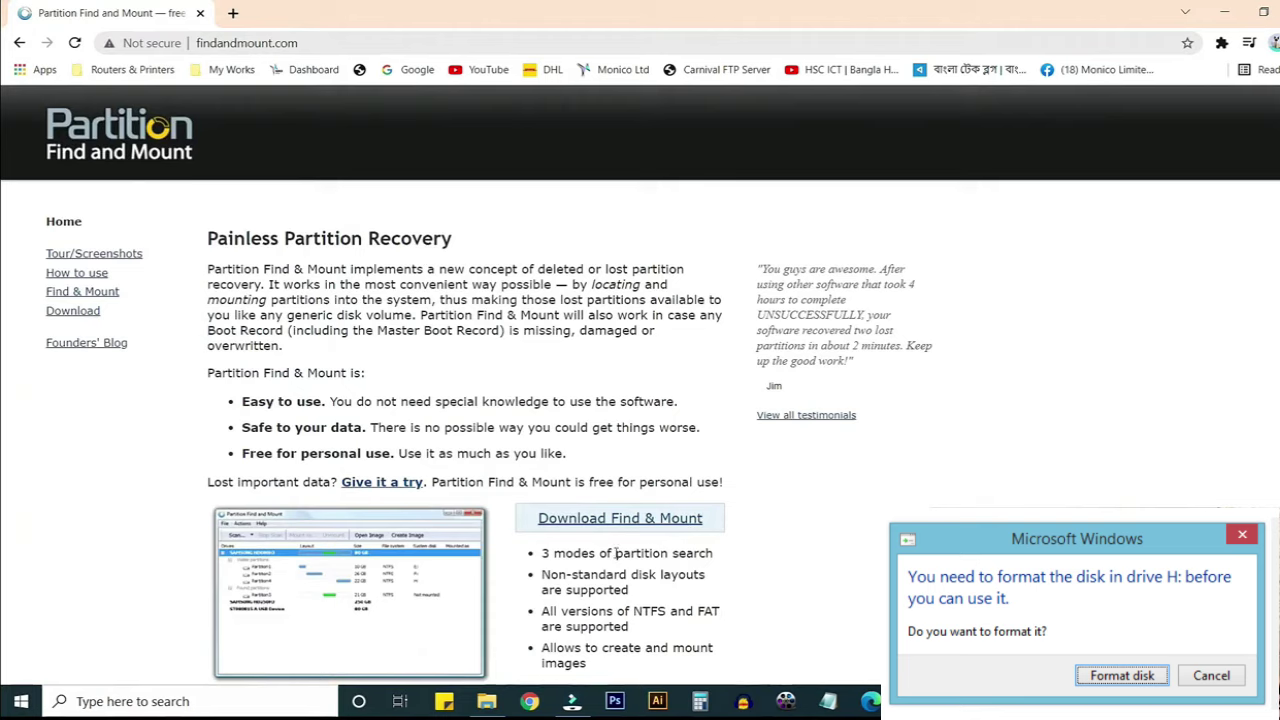
Try to download Partition Find and Mount v.2.31 for Windows from the site's download page, cancelling the duplicate download.
scroll(613, 548, down, 2)
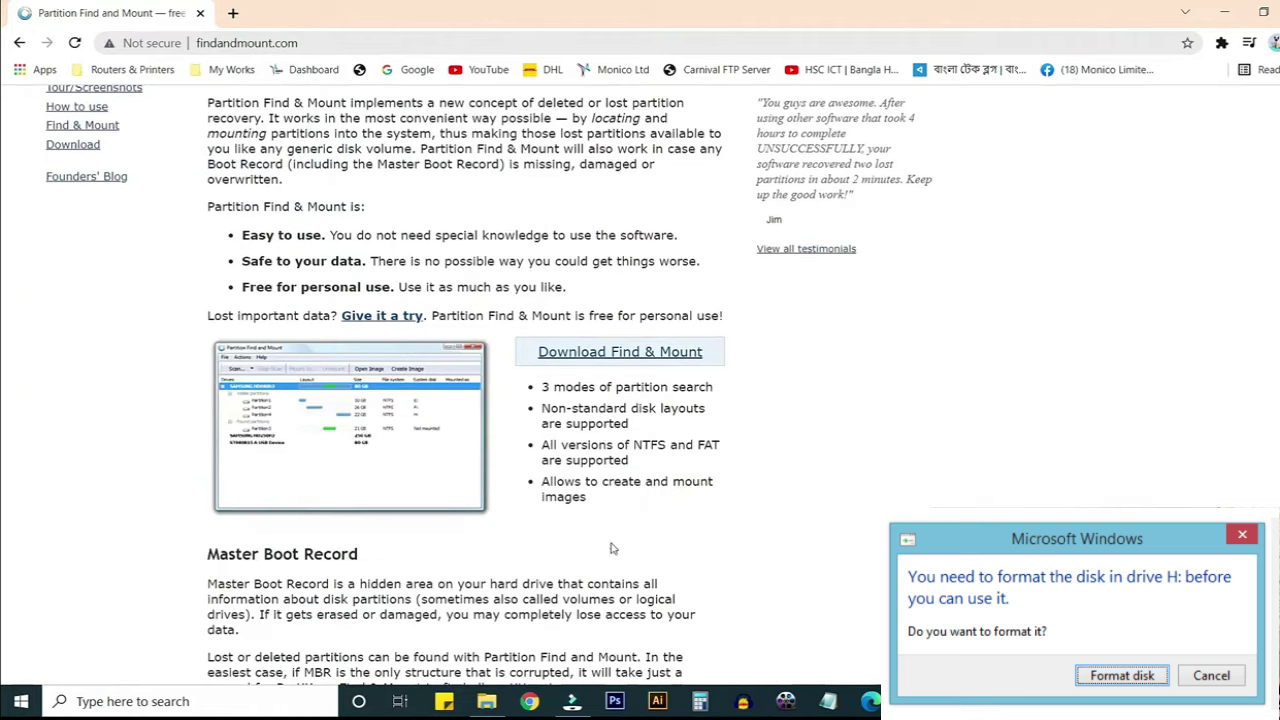
click(585, 356)
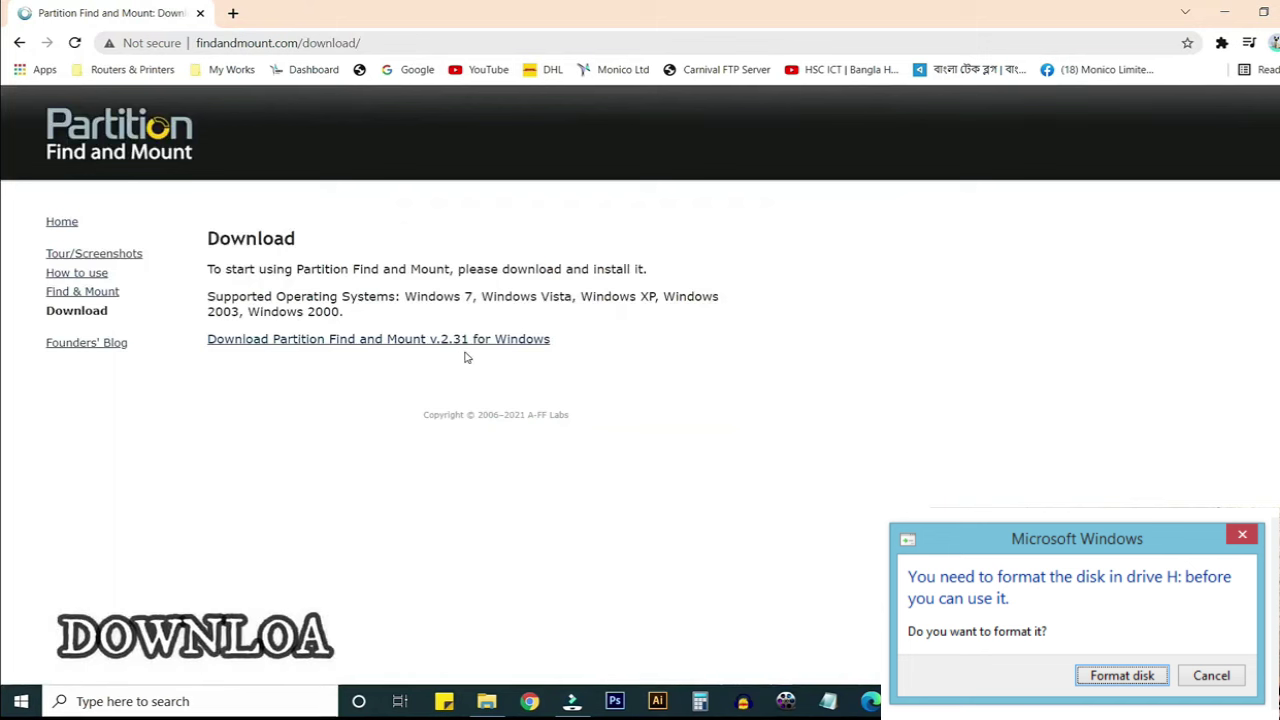
click(323, 340)
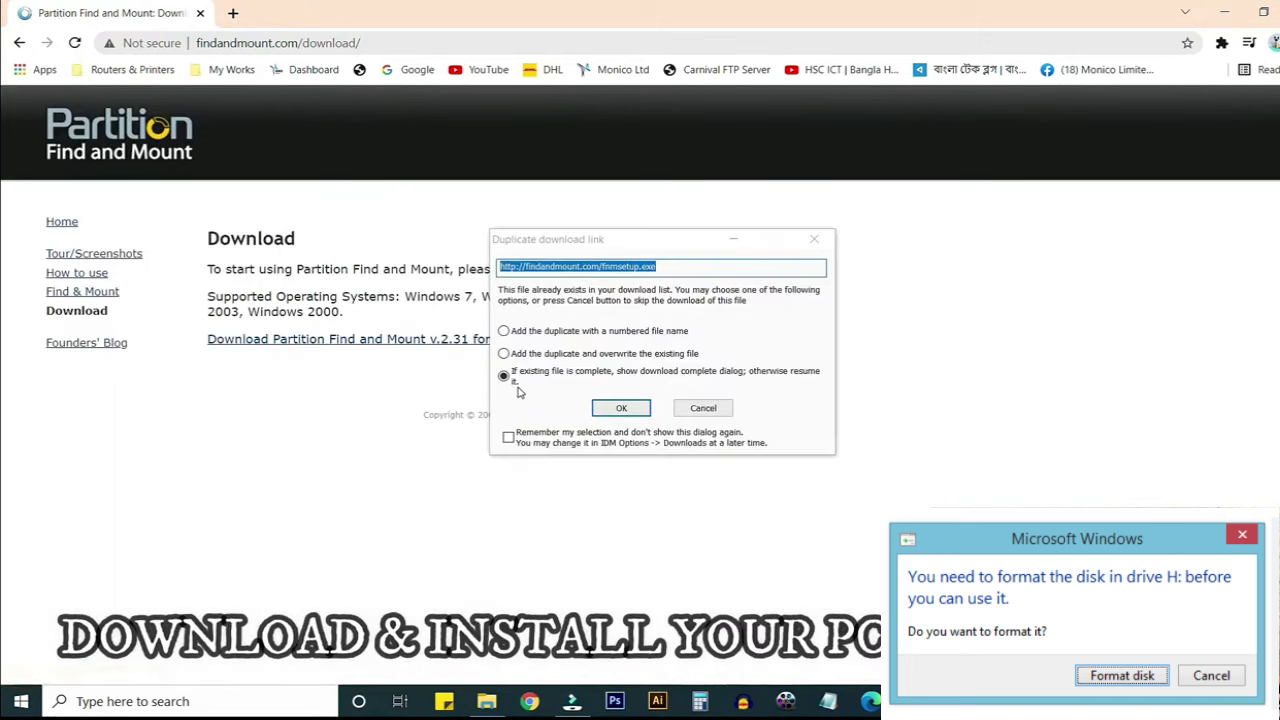
click(702, 408)
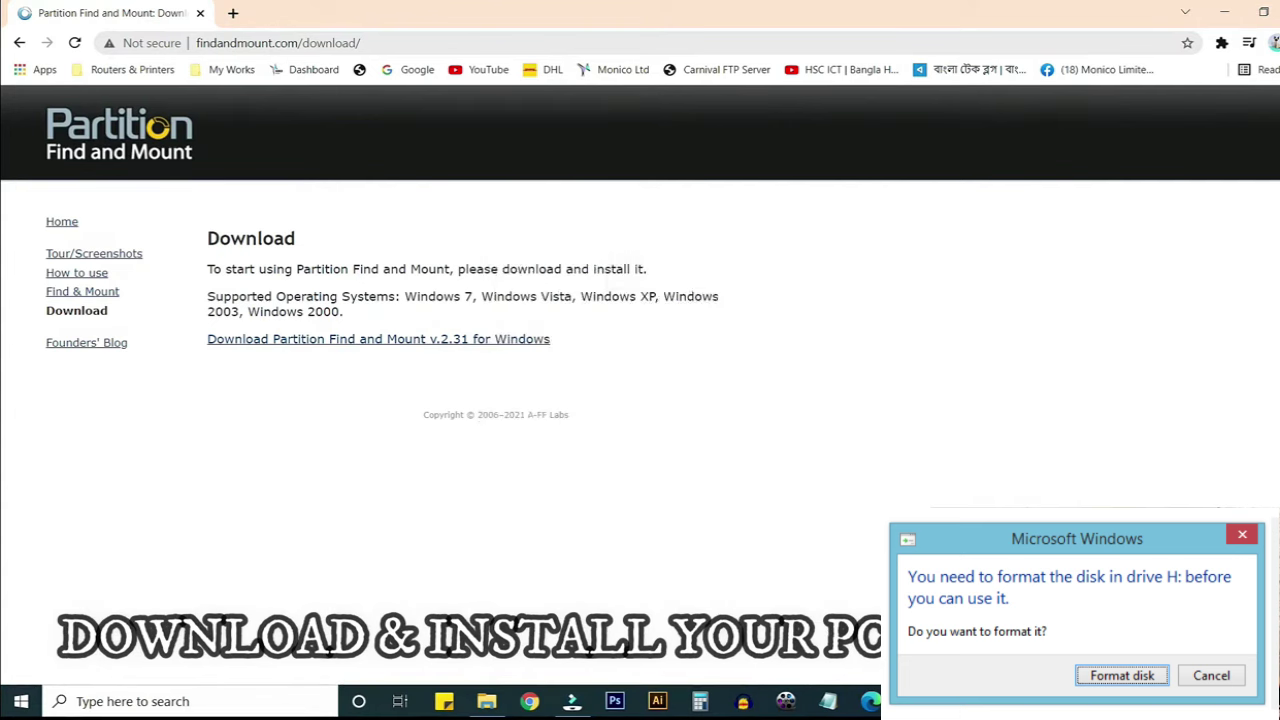
Return to the desktop, launch the installed Find and Mount program, and reposition its window.
key(super+d)
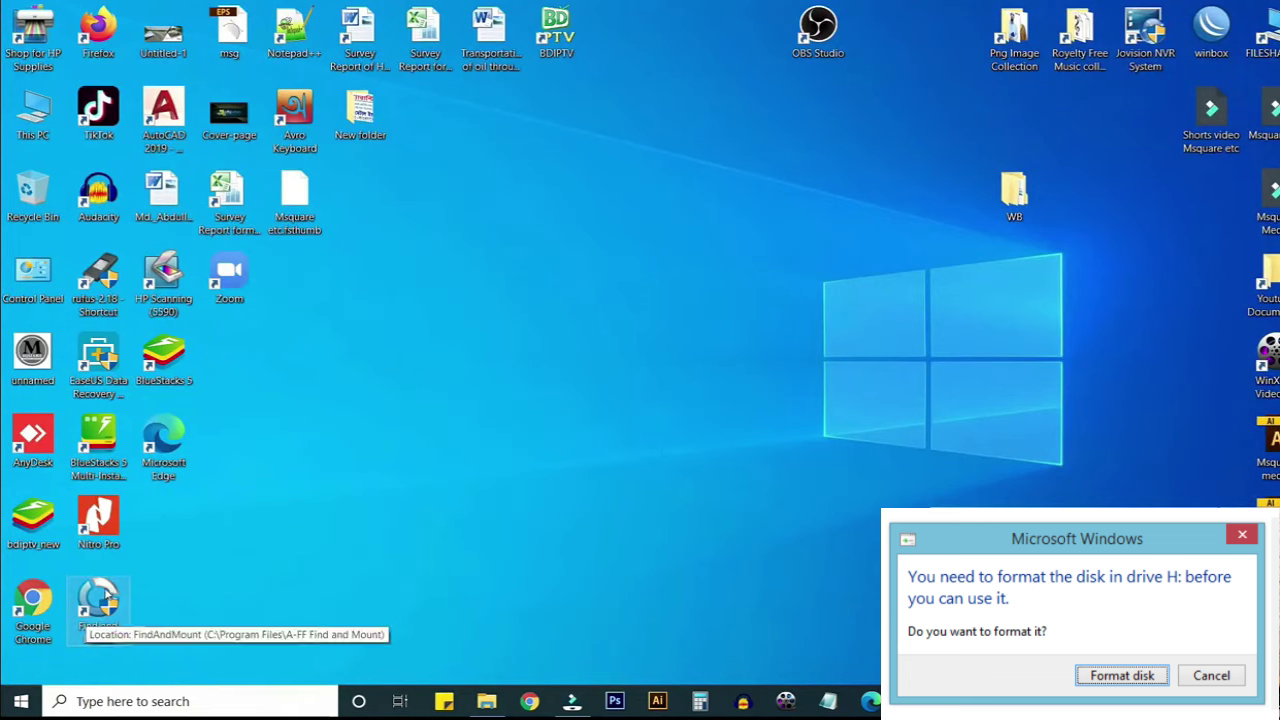
double_click(98, 605)
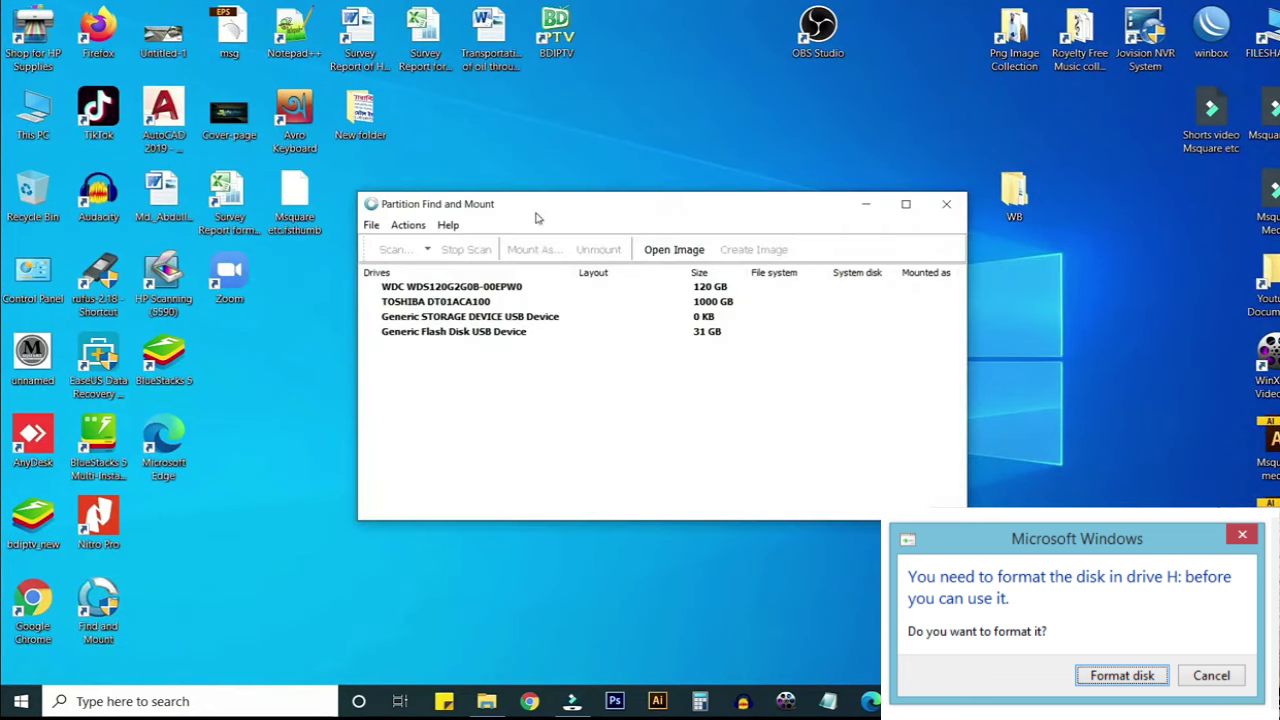
drag(533, 211, 597, 198)
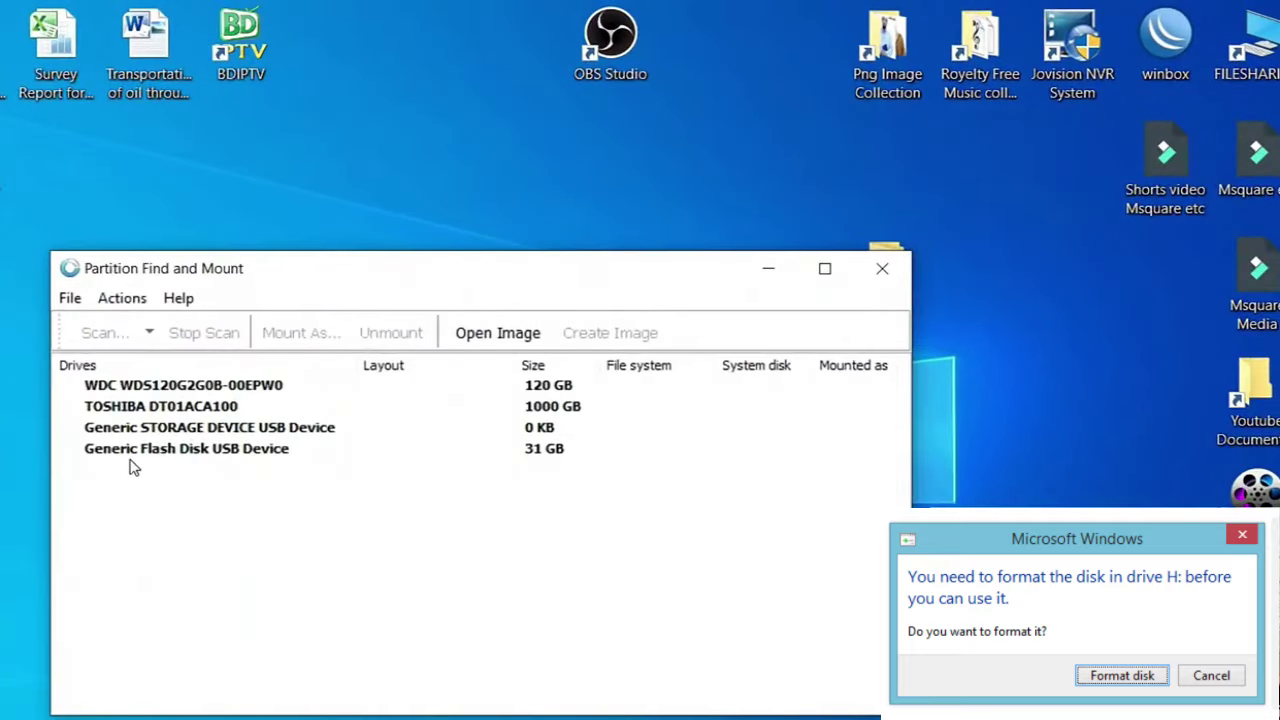
Scan the Generic Flash Disk USB Device for partitions using the Thorough Scan method.
click(216, 450)
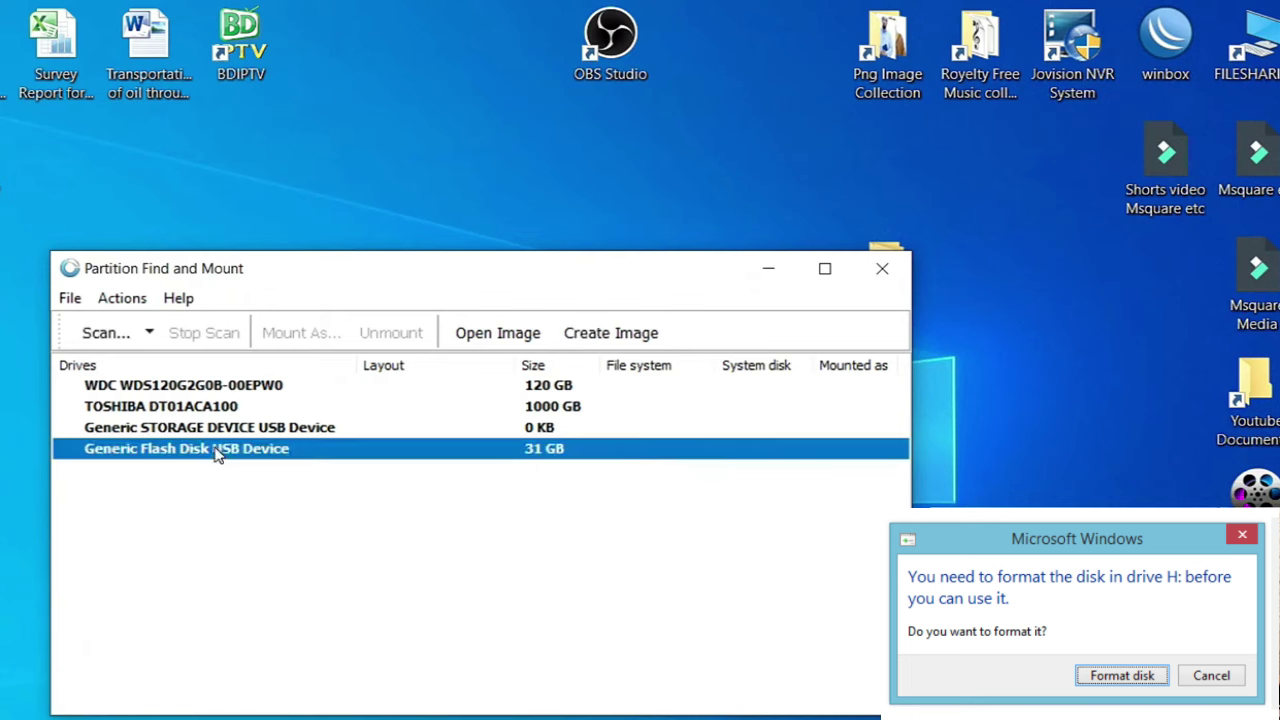
right_click(155, 455)
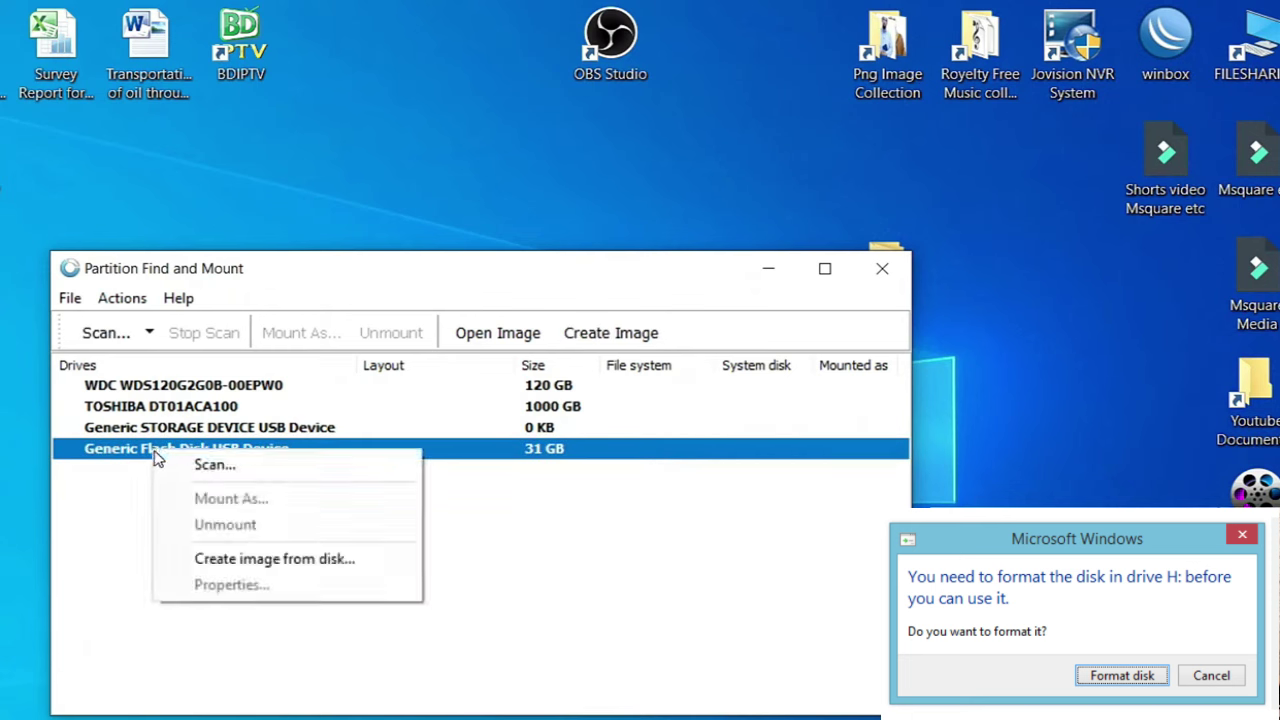
click(242, 478)
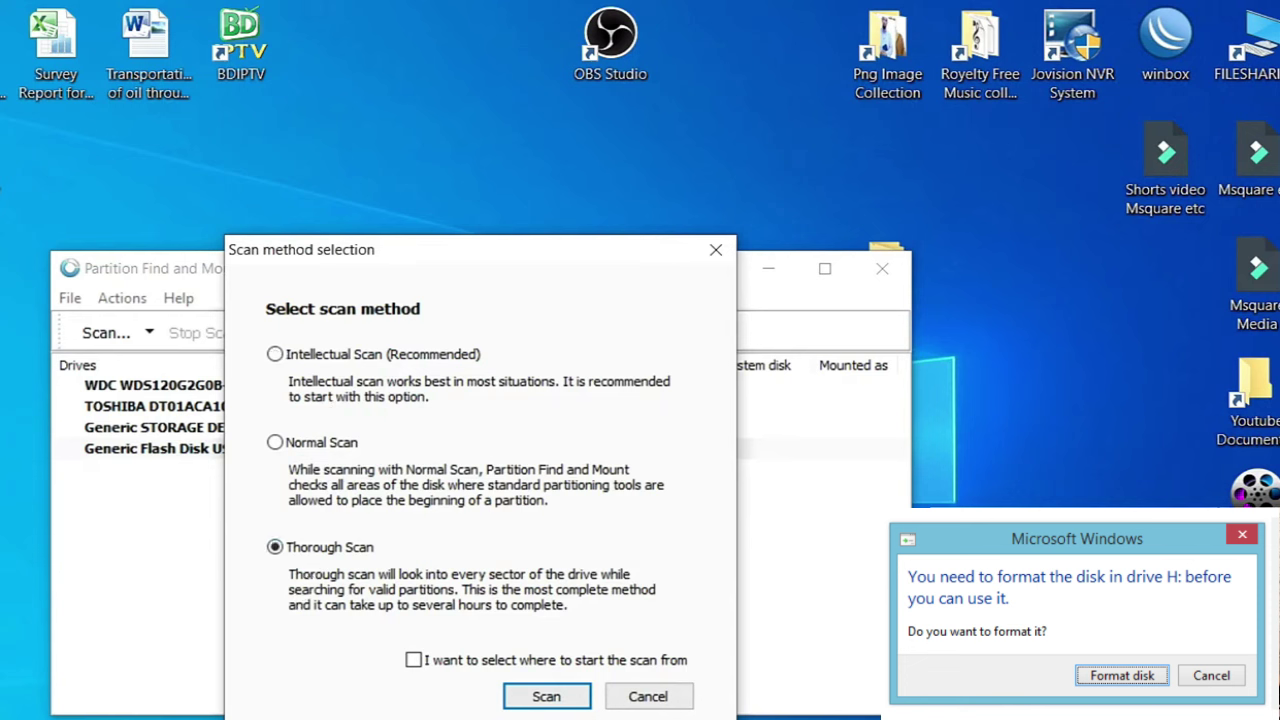
click(547, 698)
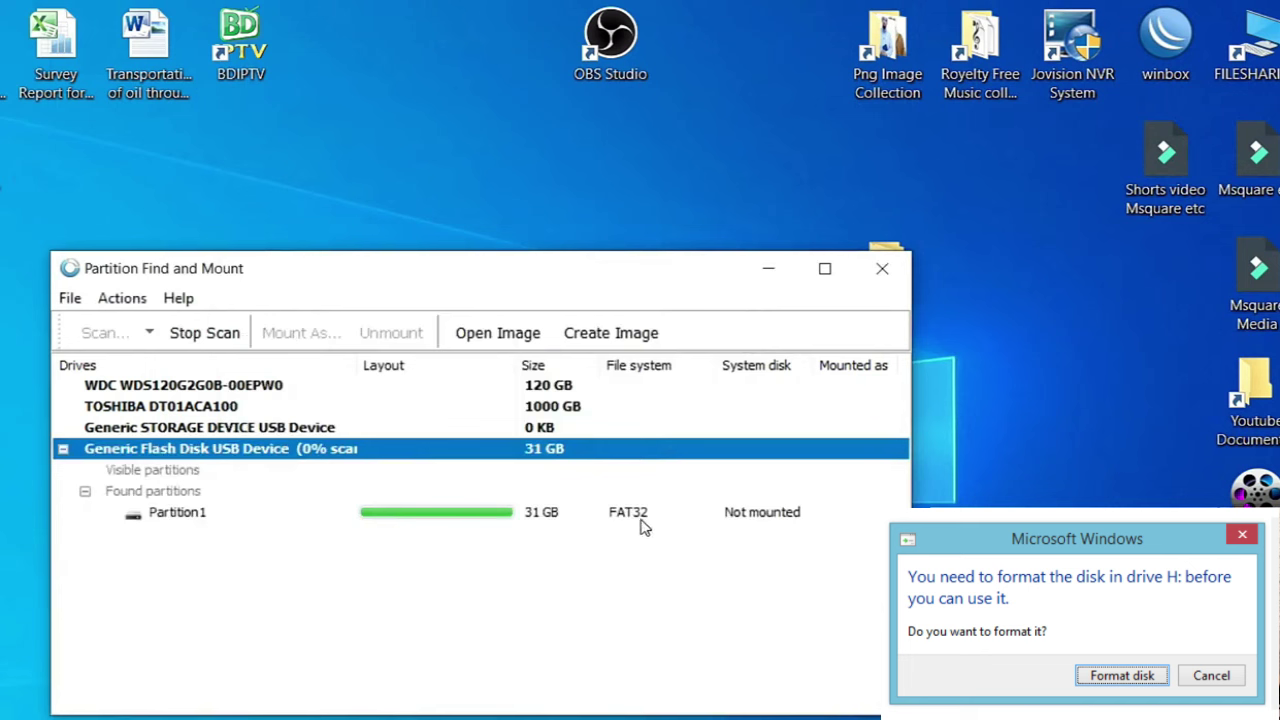
Mount the found Partition1 of the flash disk with drive letter P:, checking the letters already in use in This PC.
click(185, 516)
right_click(185, 514)
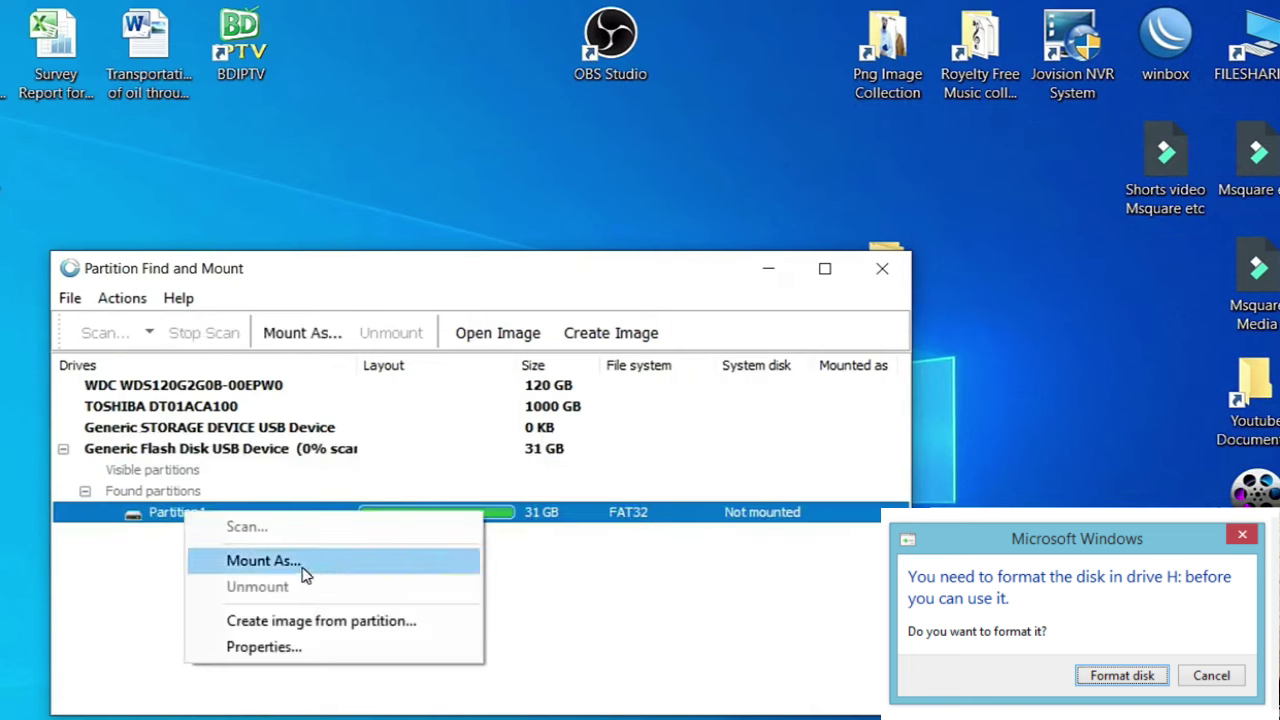
click(262, 561)
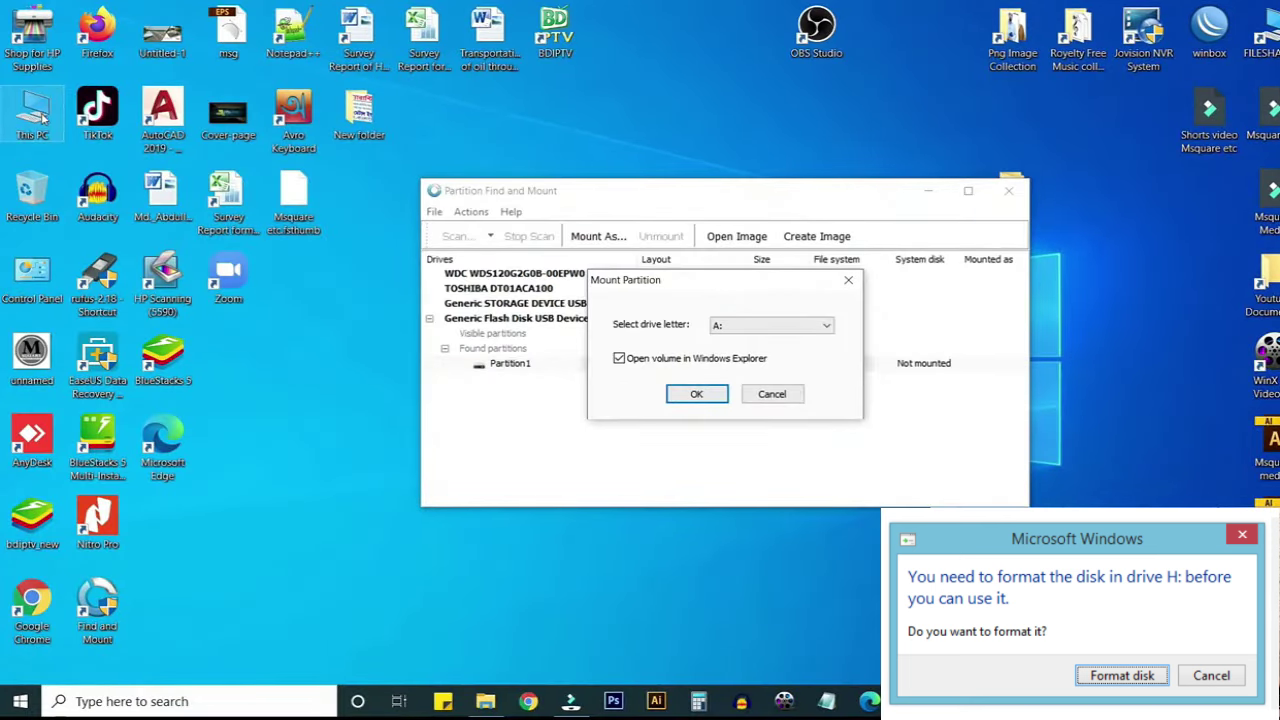
double_click(45, 115)
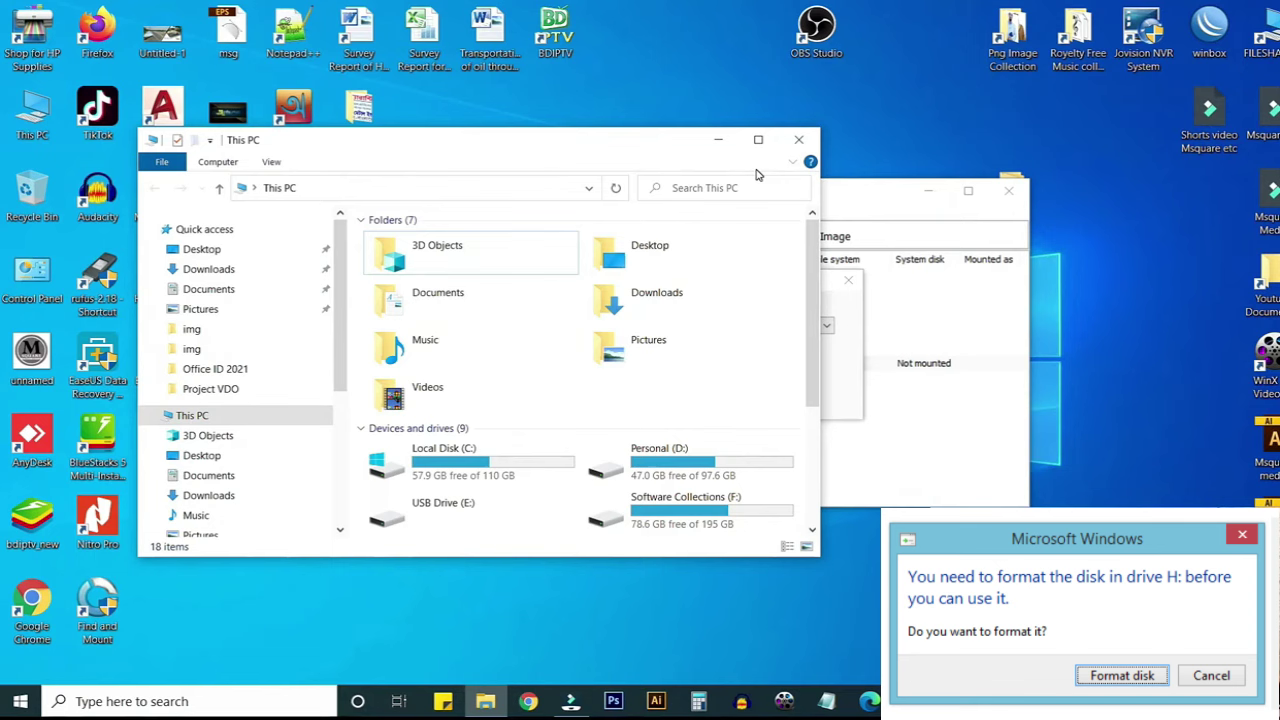
click(758, 139)
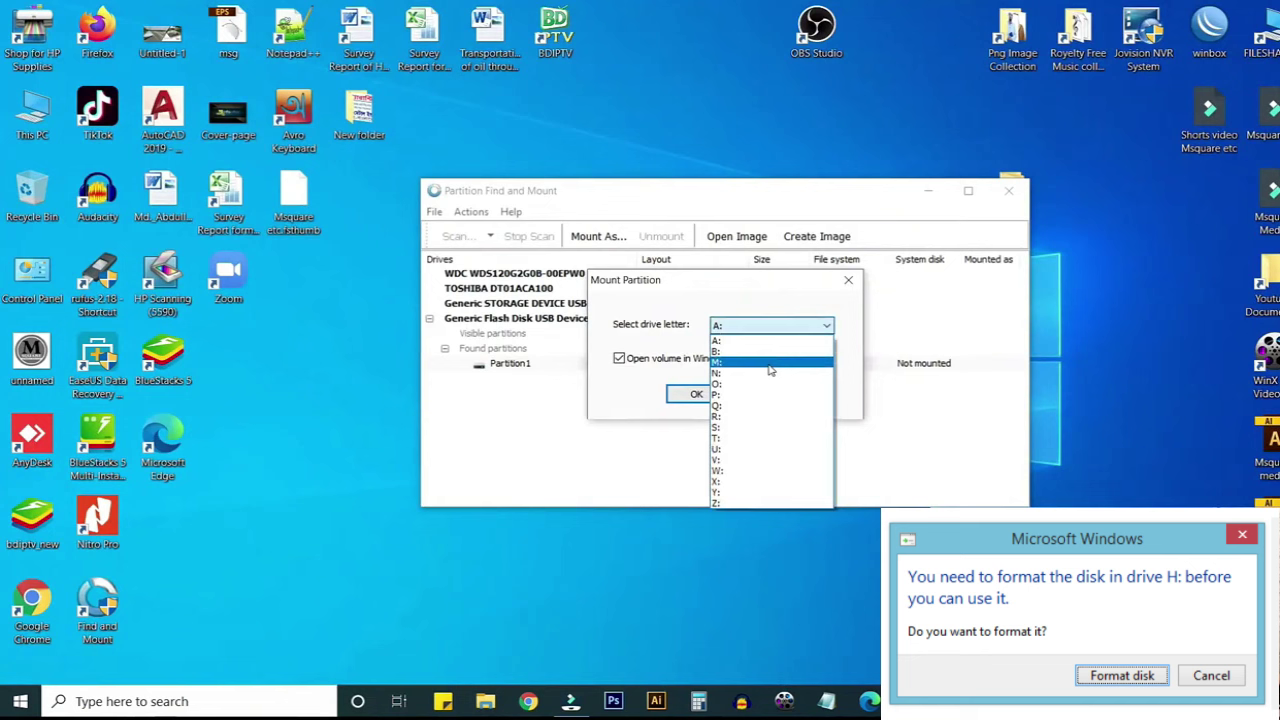
click(722, 396)
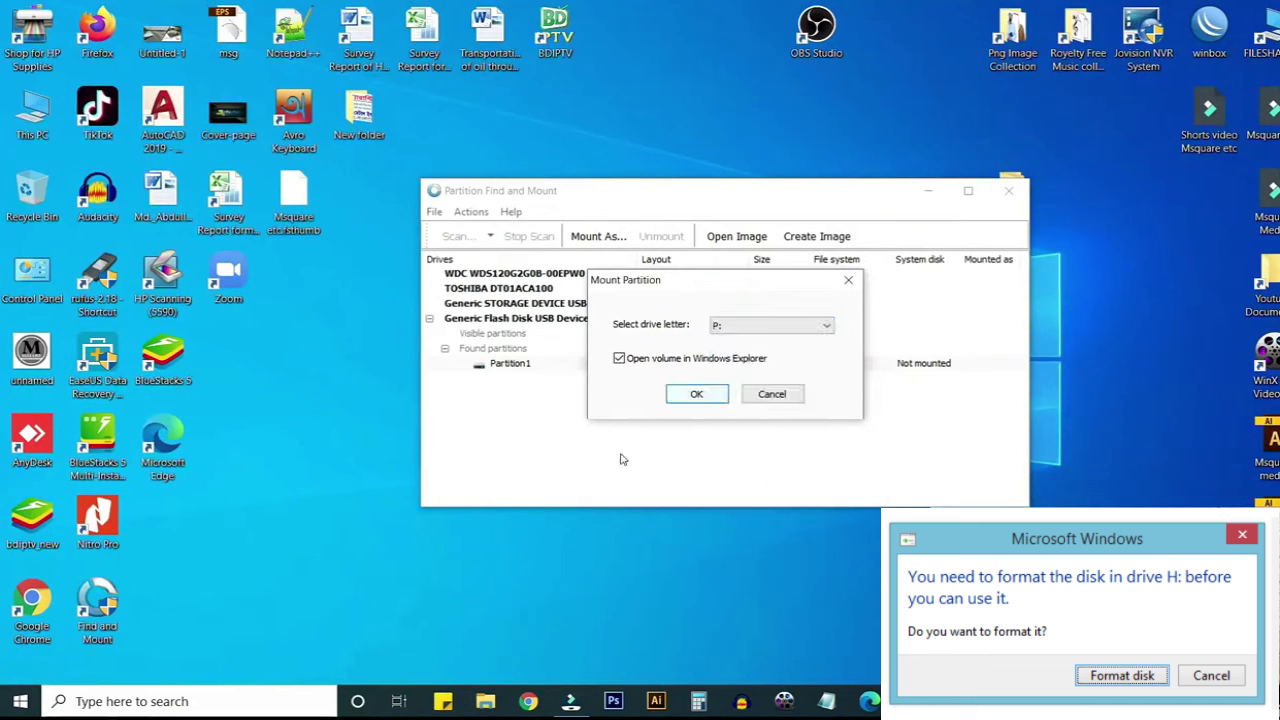
click(697, 395)
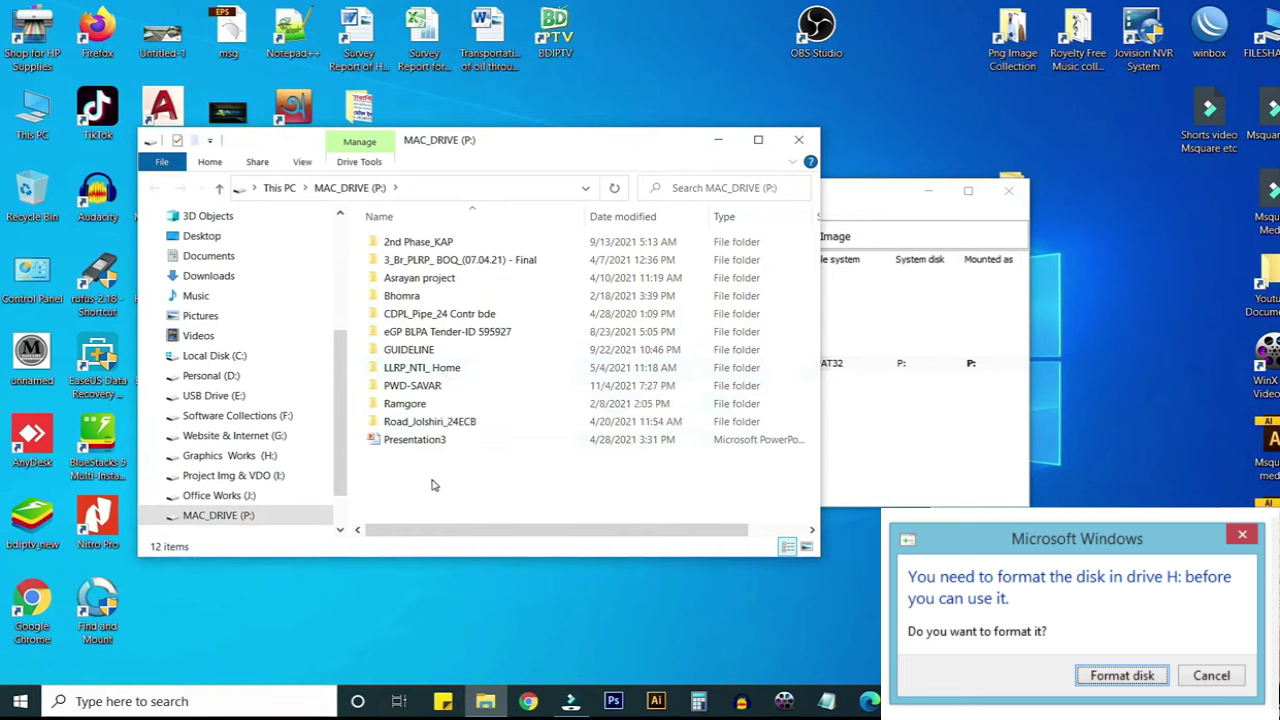
Select all files and folders on the mounted MAC_DRIVE (P:) and copy them.
drag(432, 485, 404, 236)
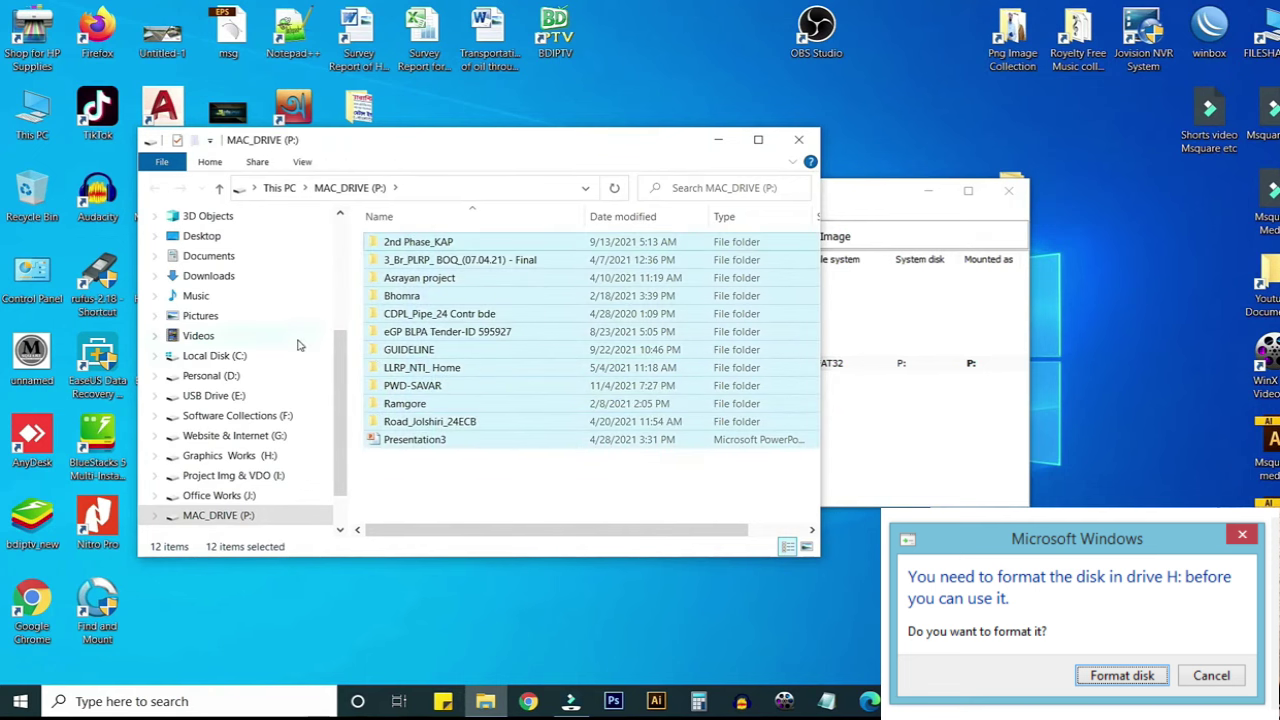
right_click(414, 259)
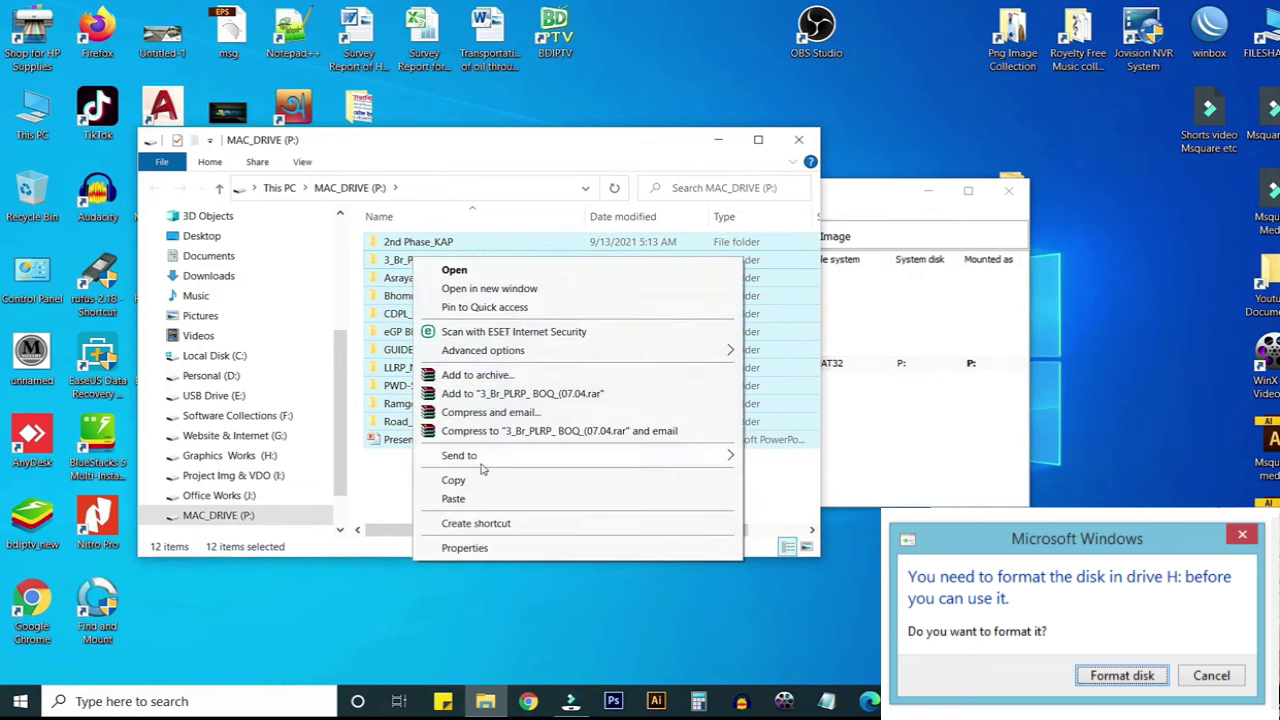
click(455, 482)
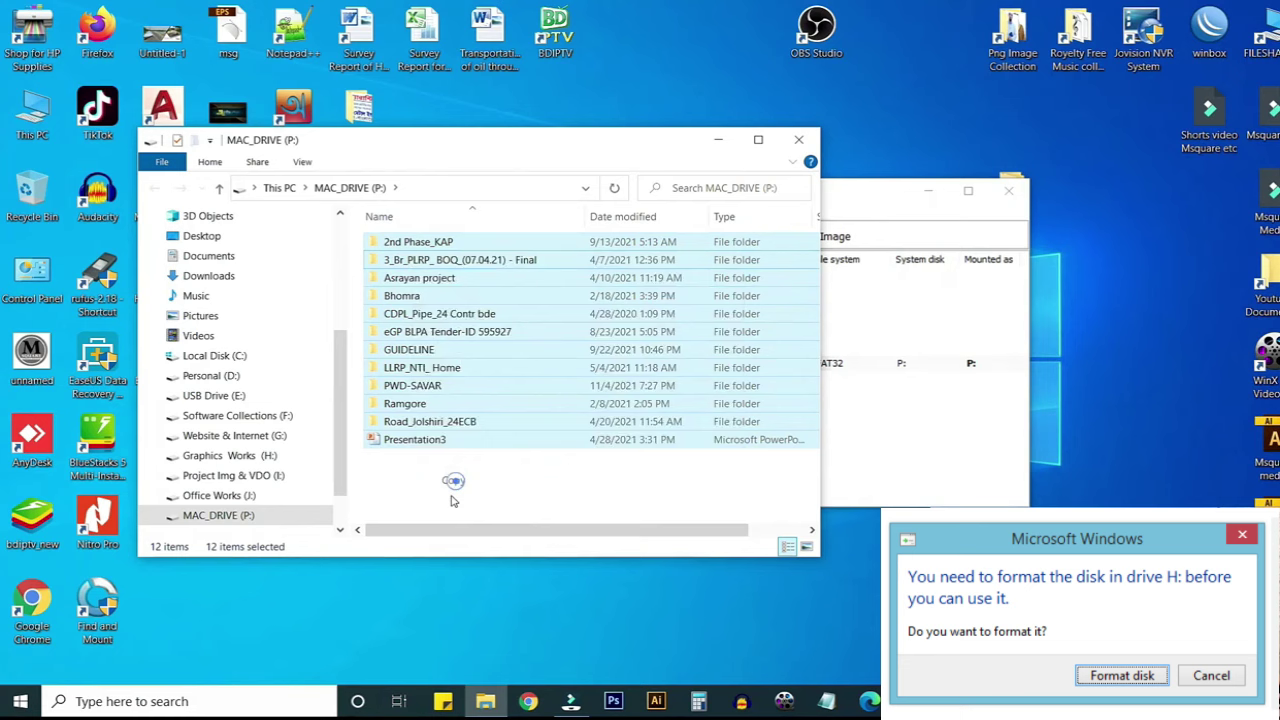
Minimize the open windows and open the Website & Internet (G:) drive from This PC.
click(716, 142)
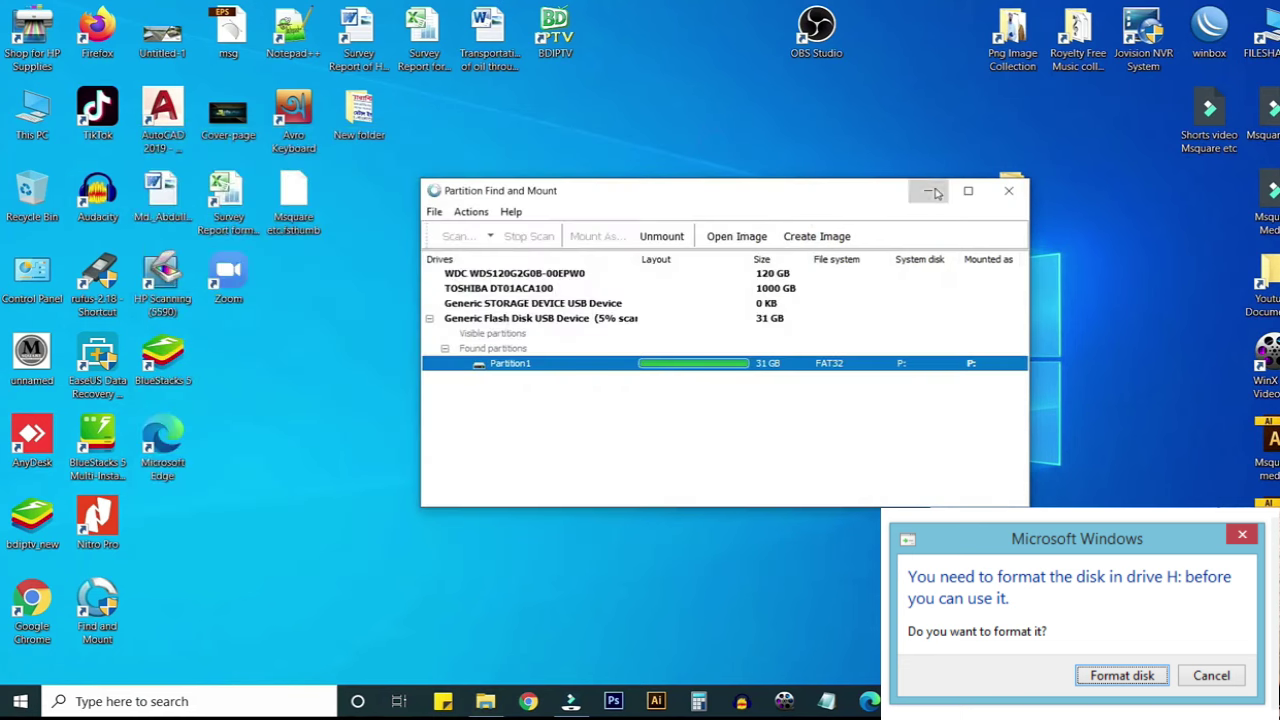
click(929, 190)
double_click(33, 116)
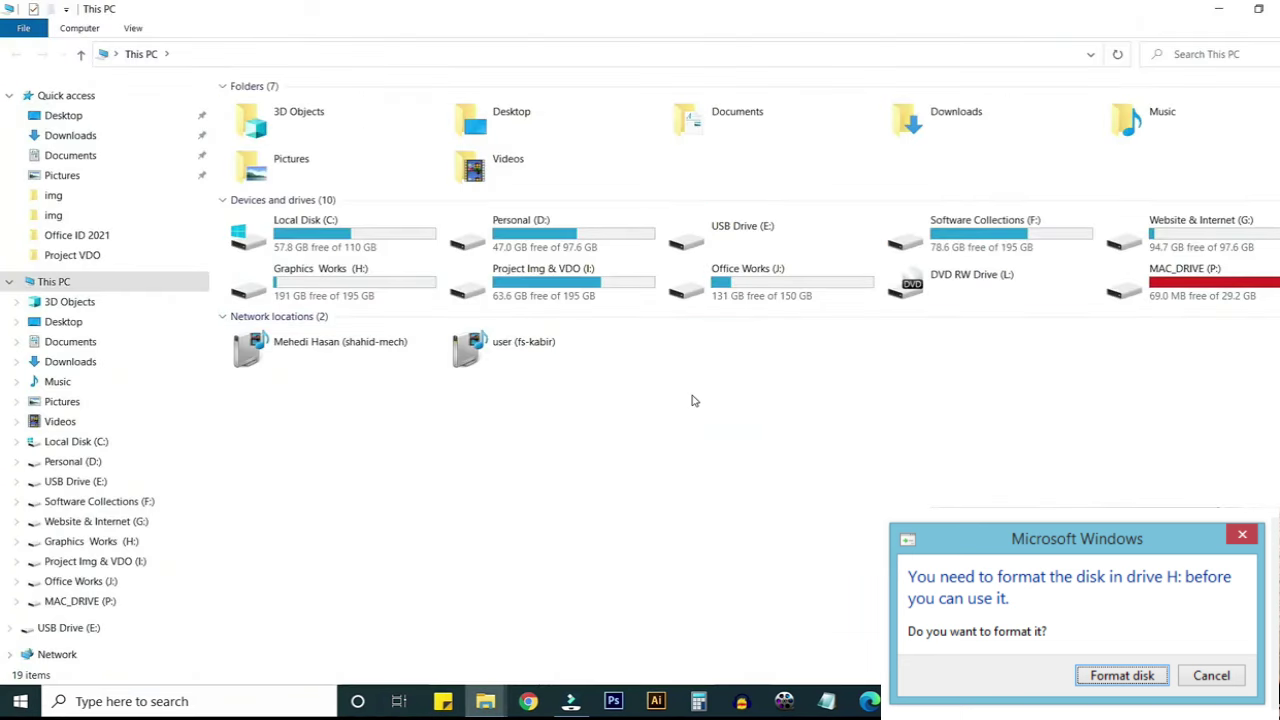
double_click(336, 295)
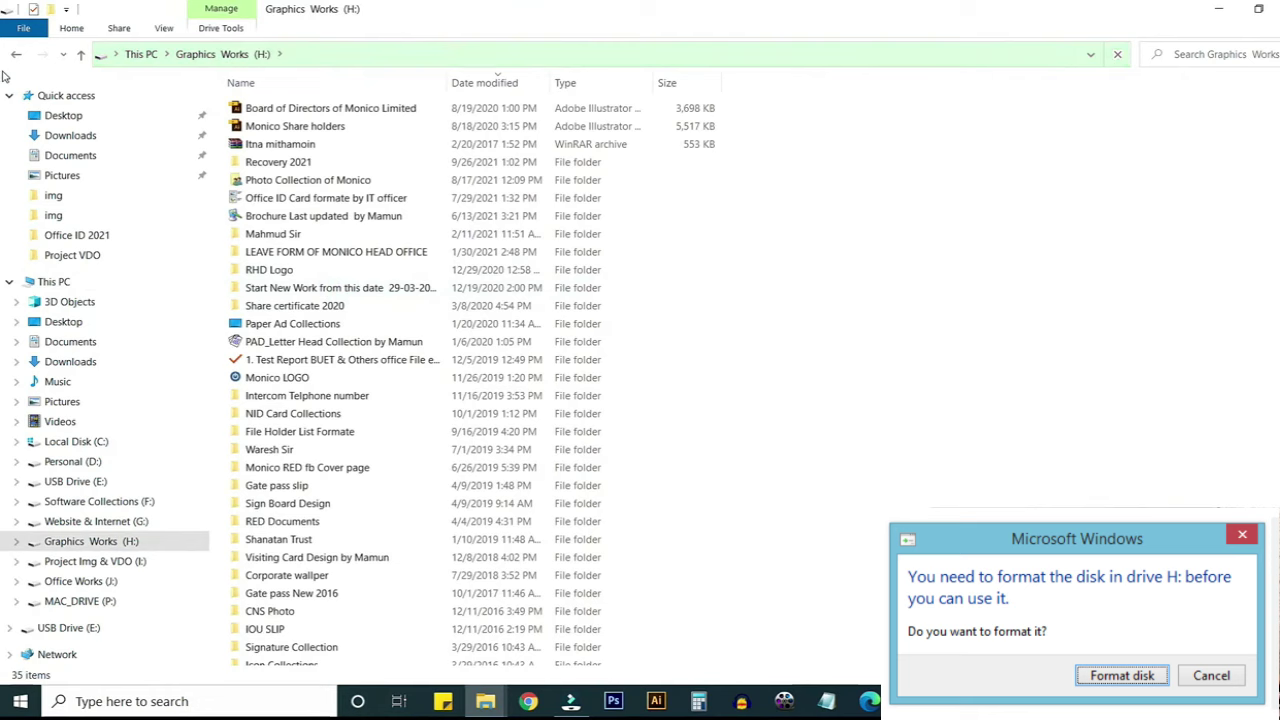
click(17, 54)
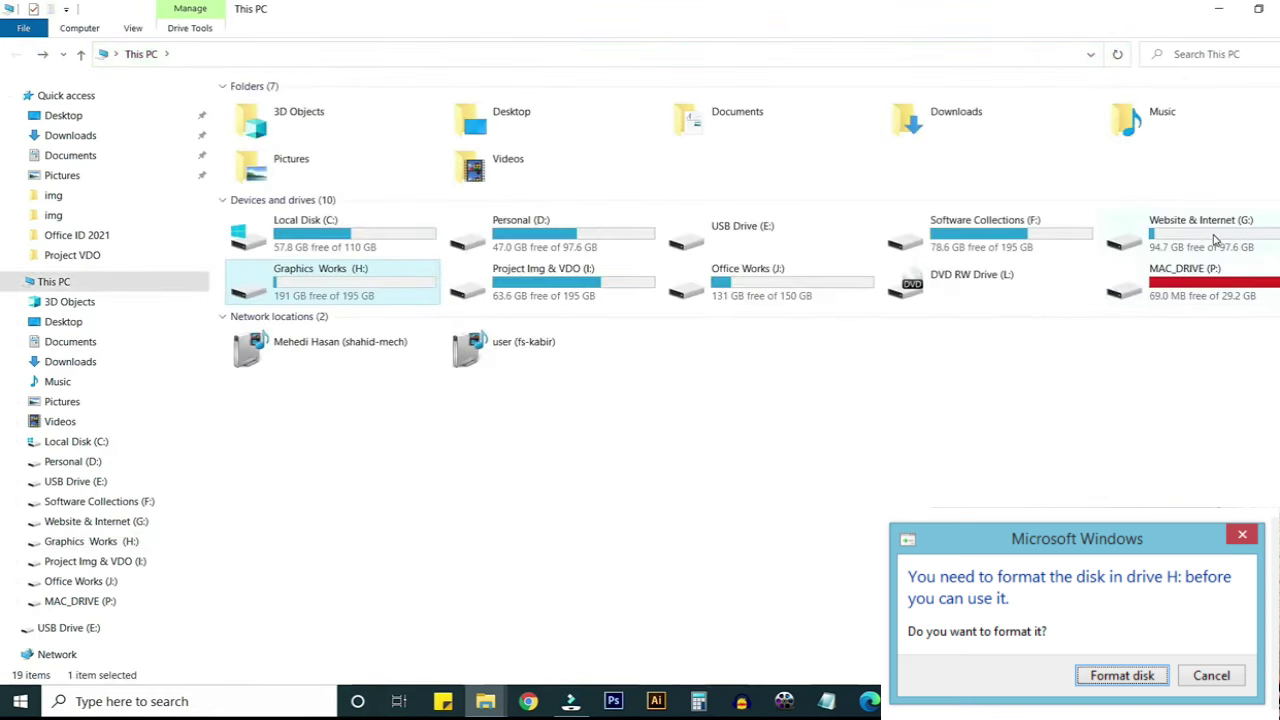
double_click(1196, 230)
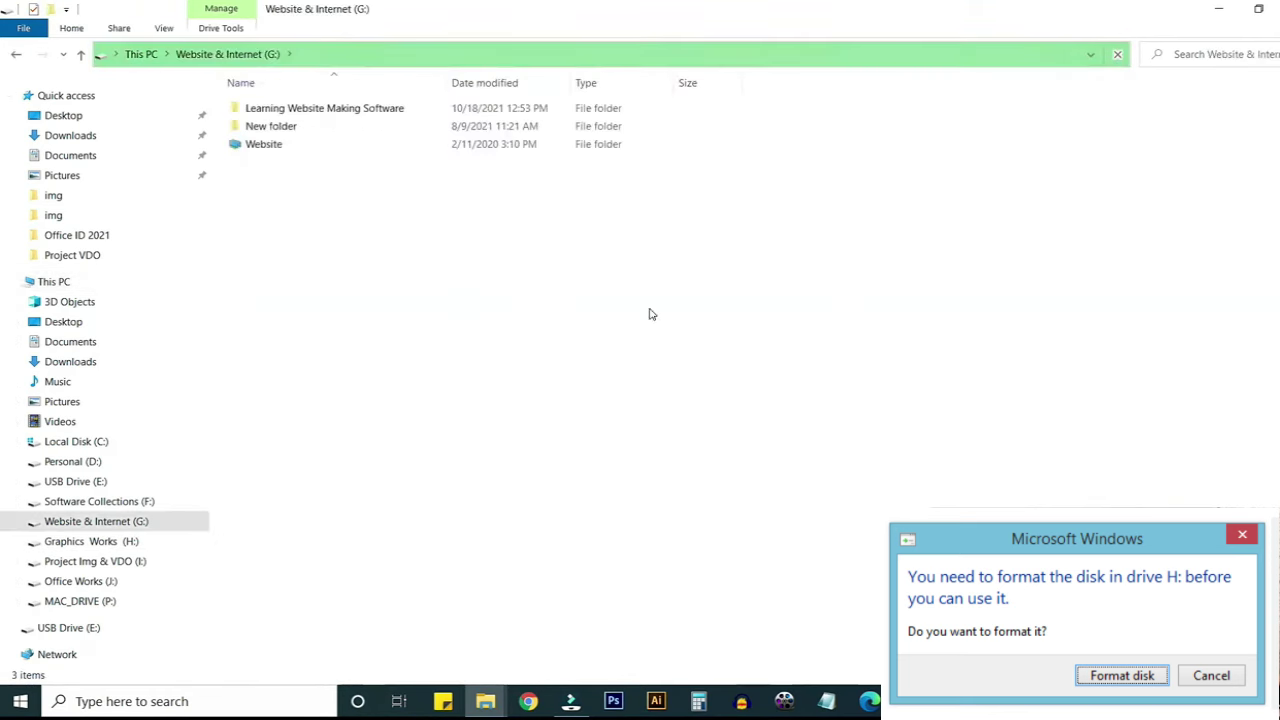
Create a new folder named USB BACKUP on the Website & Internet (G:) drive.
right_click(298, 224)
mouse_move(342, 443)
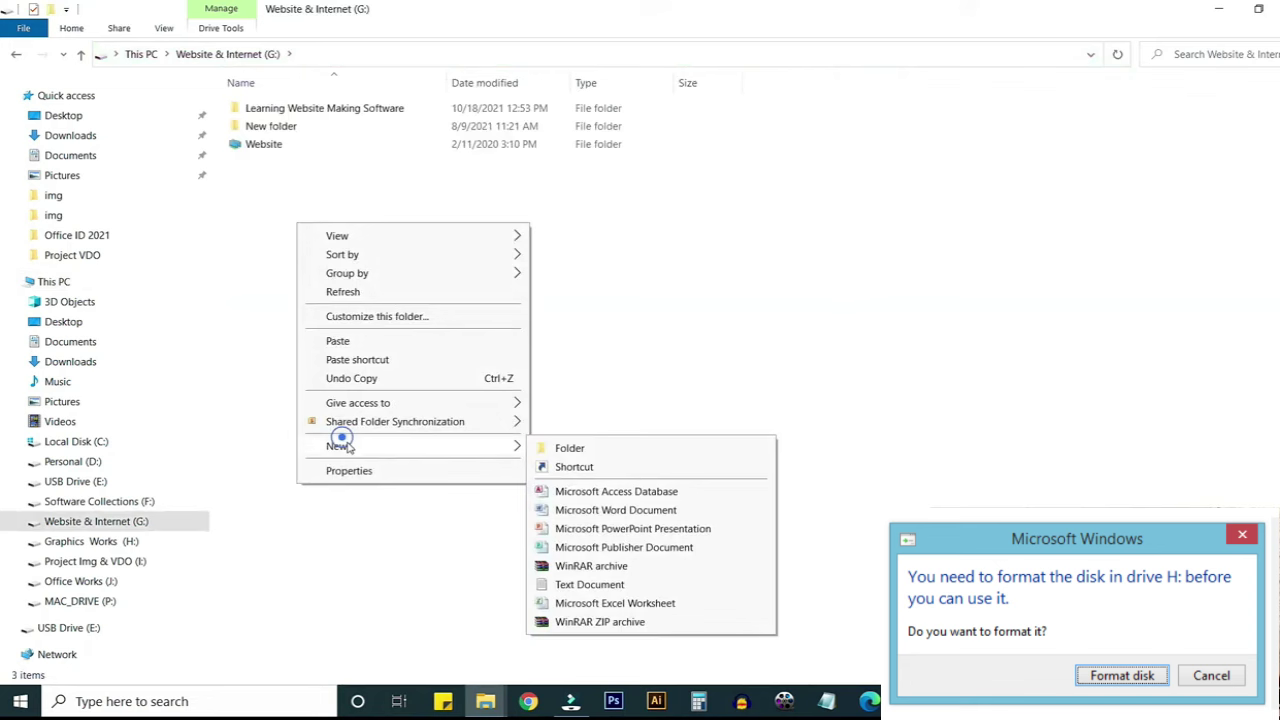
click(590, 450)
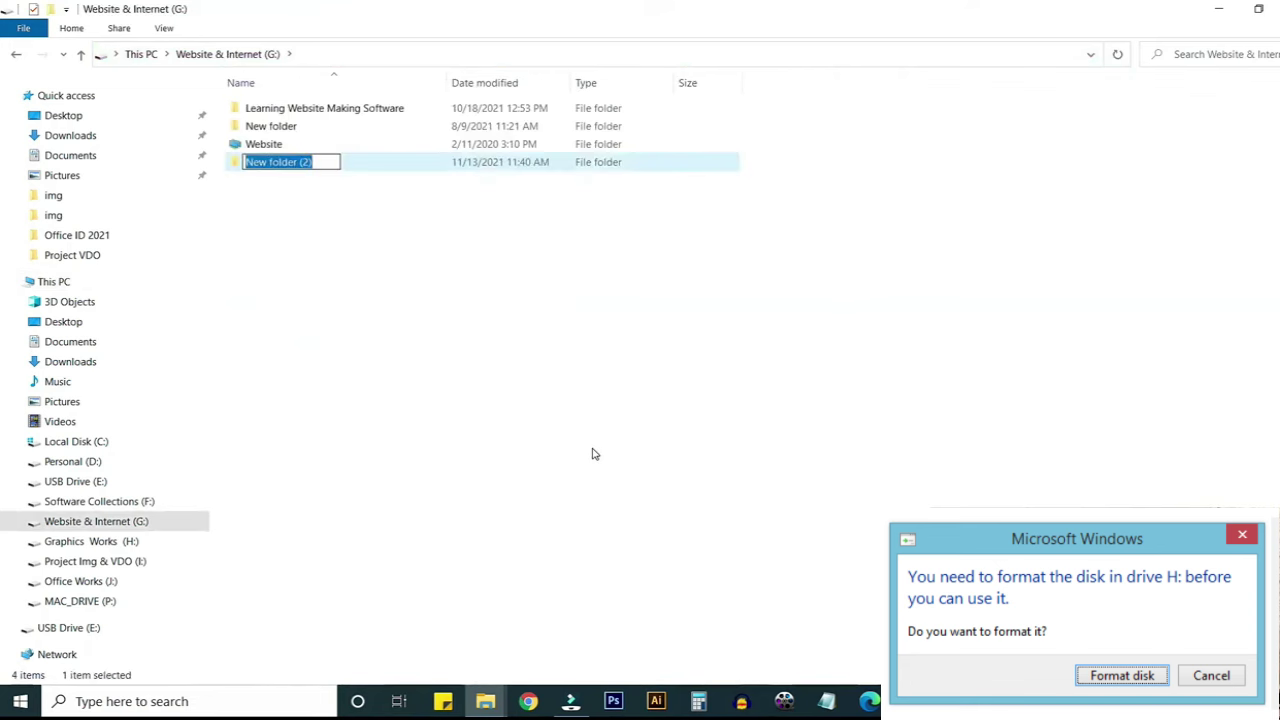
text(USB BACKUP)
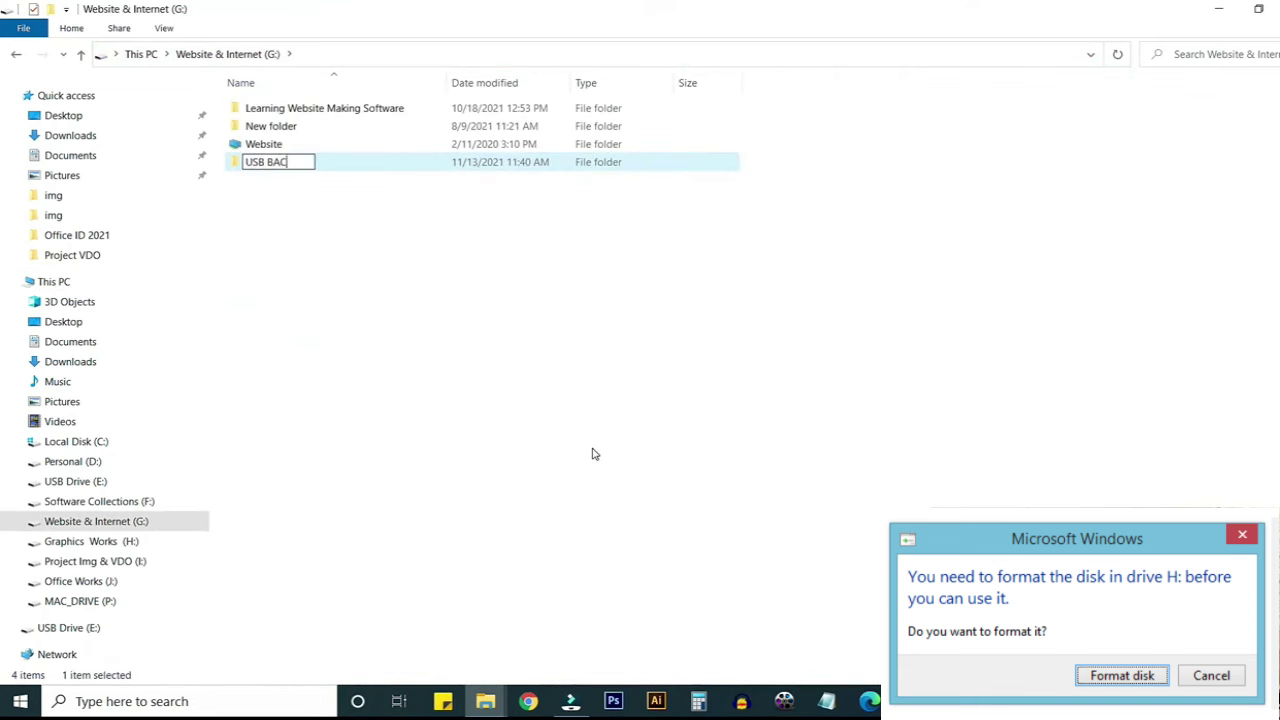
key(Return)
Open the USB BACKUP folder and paste the items copied from MAC_DRIVE (P:) into it.
key(Return)
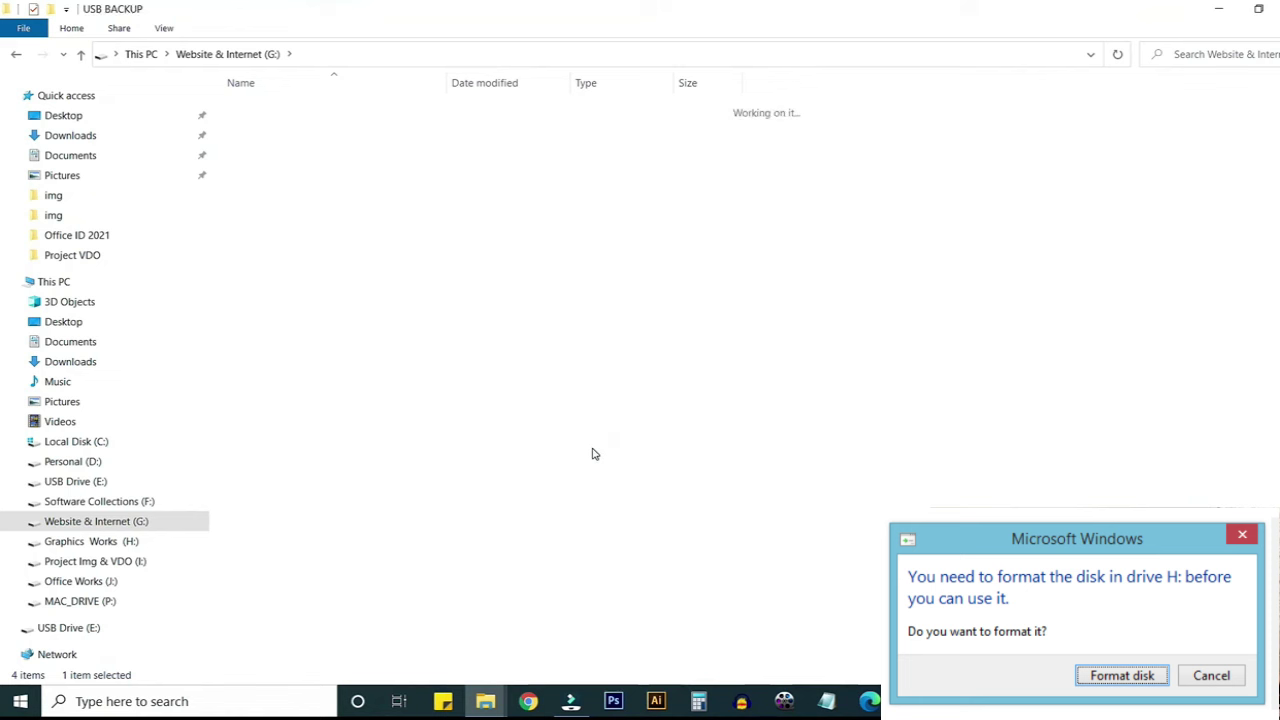
right_click(423, 287)
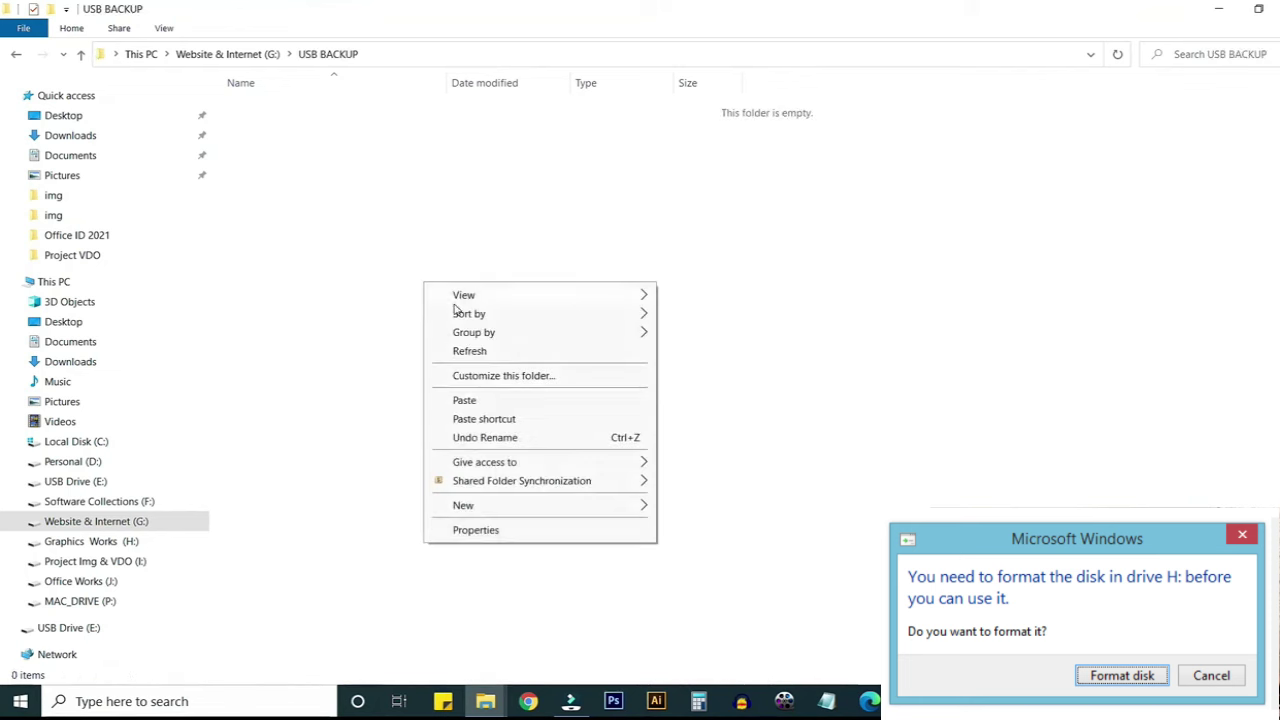
click(481, 402)
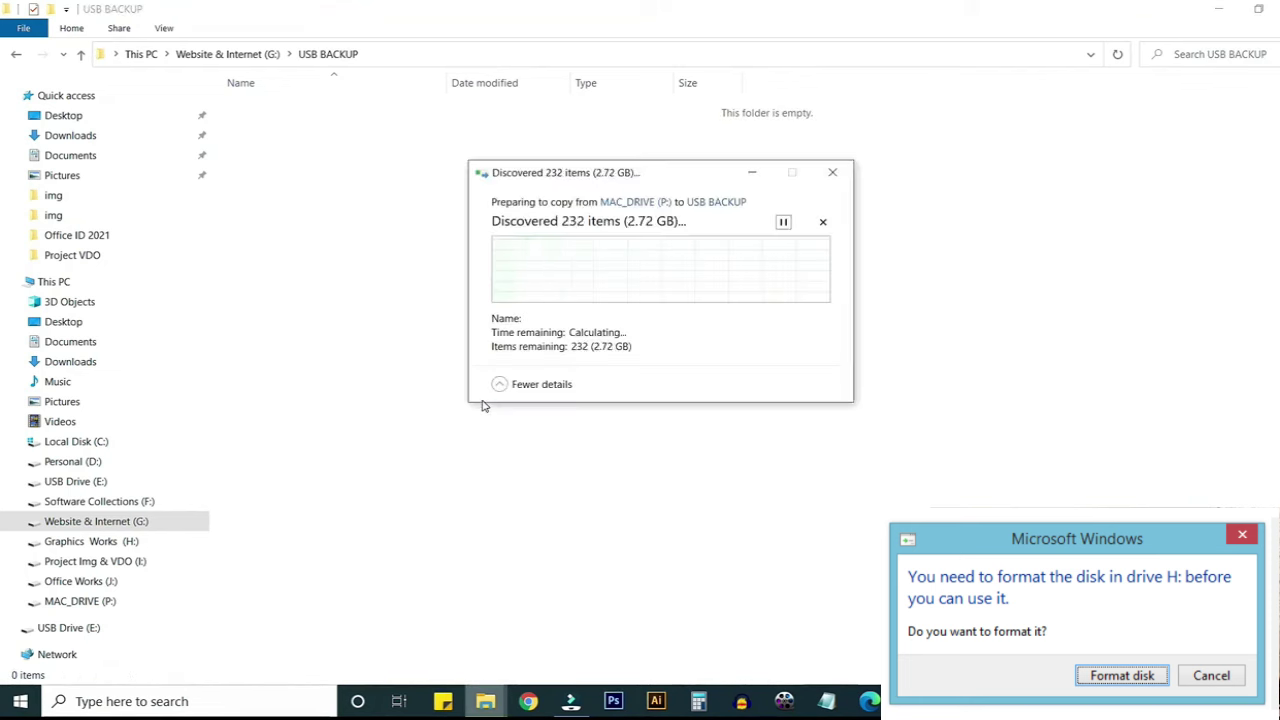